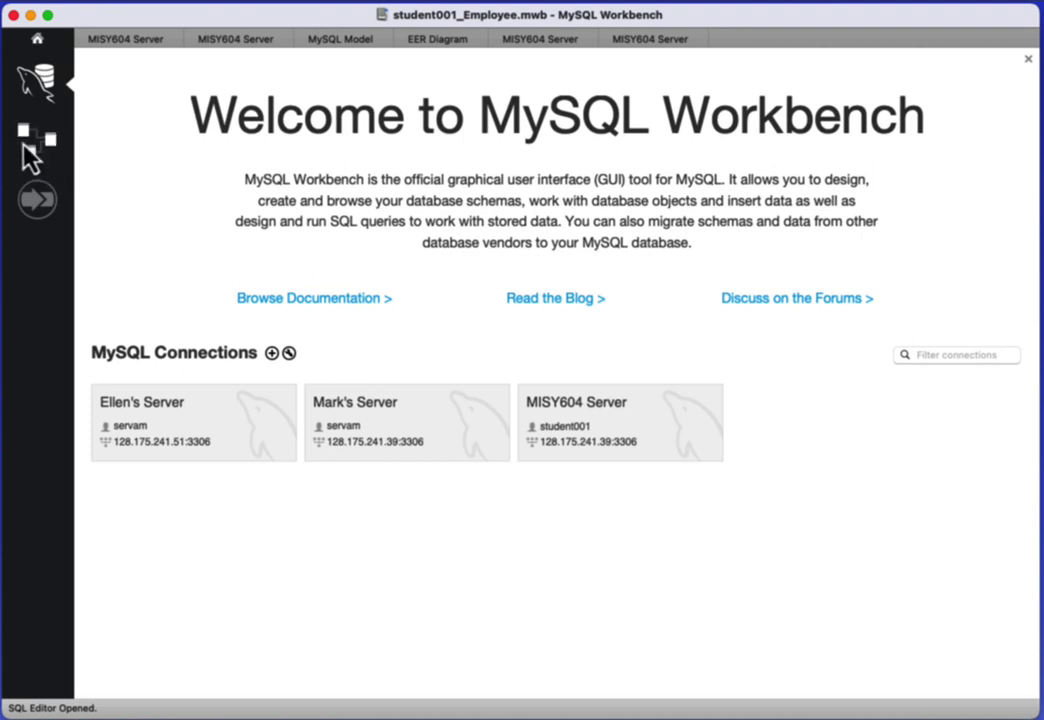
Step: Create a new data model and add an EER diagram to it
click(35, 155)
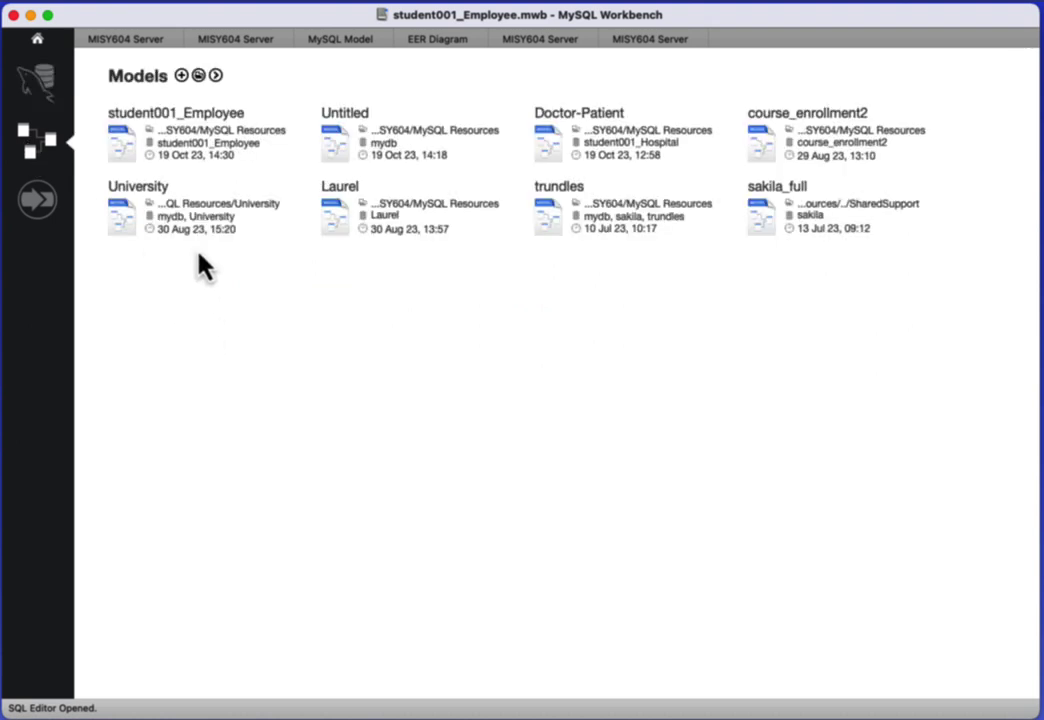
click(181, 78)
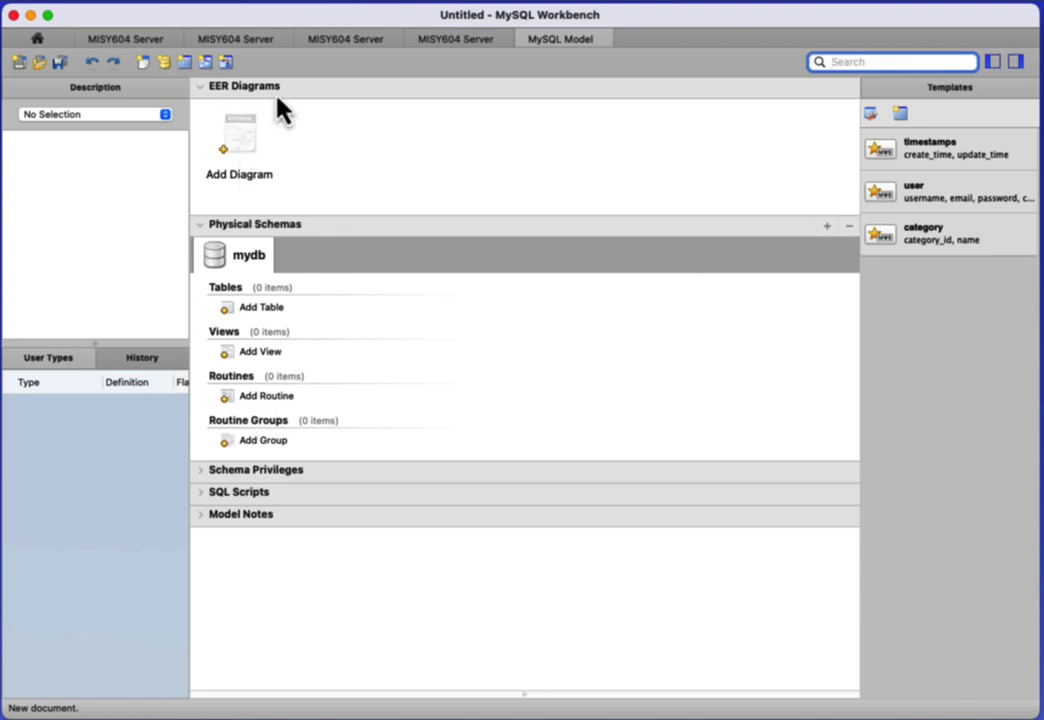
click(237, 146)
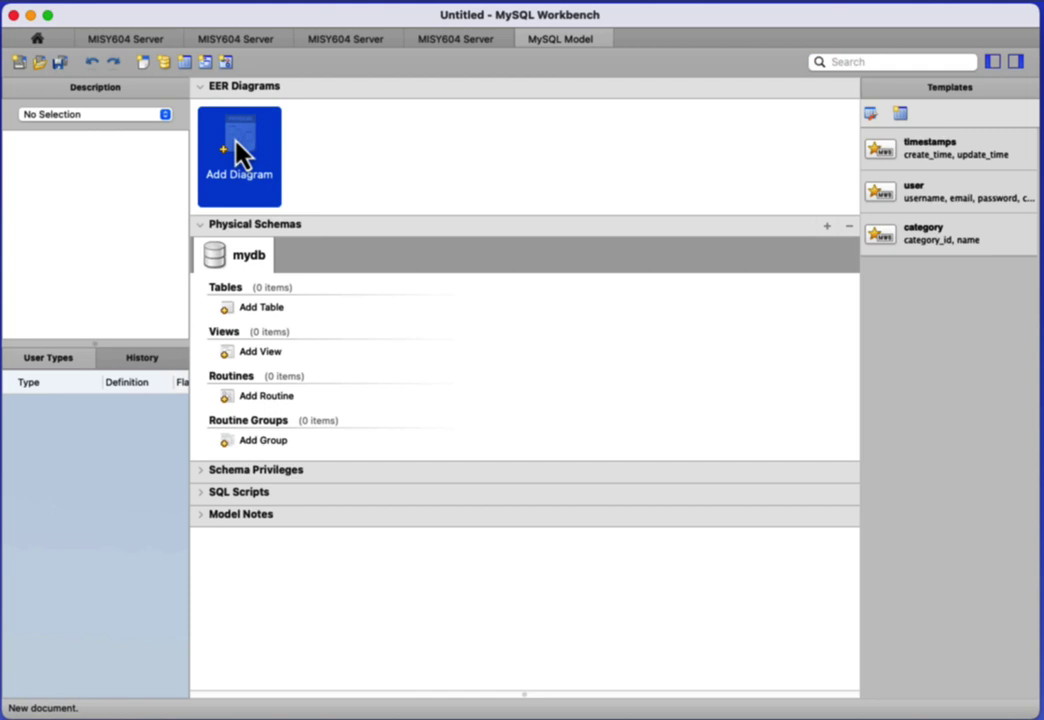
double_click(240, 152)
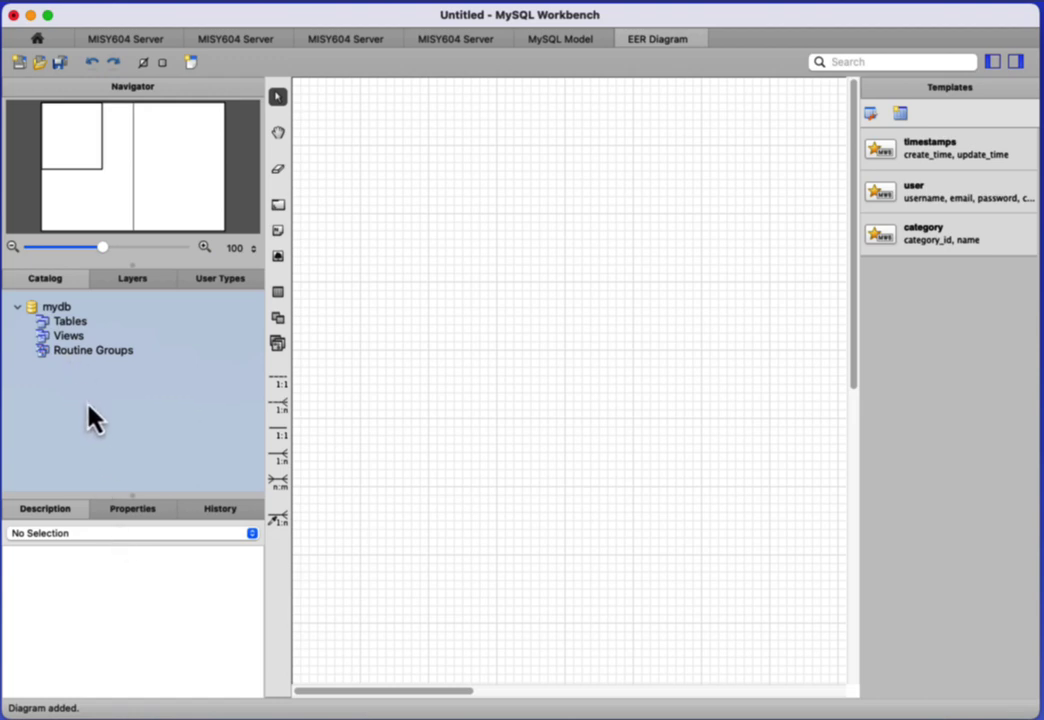
Step: Rename the mydb schema to student001_EmployeeDepartment and close the schema editor
click(47, 310)
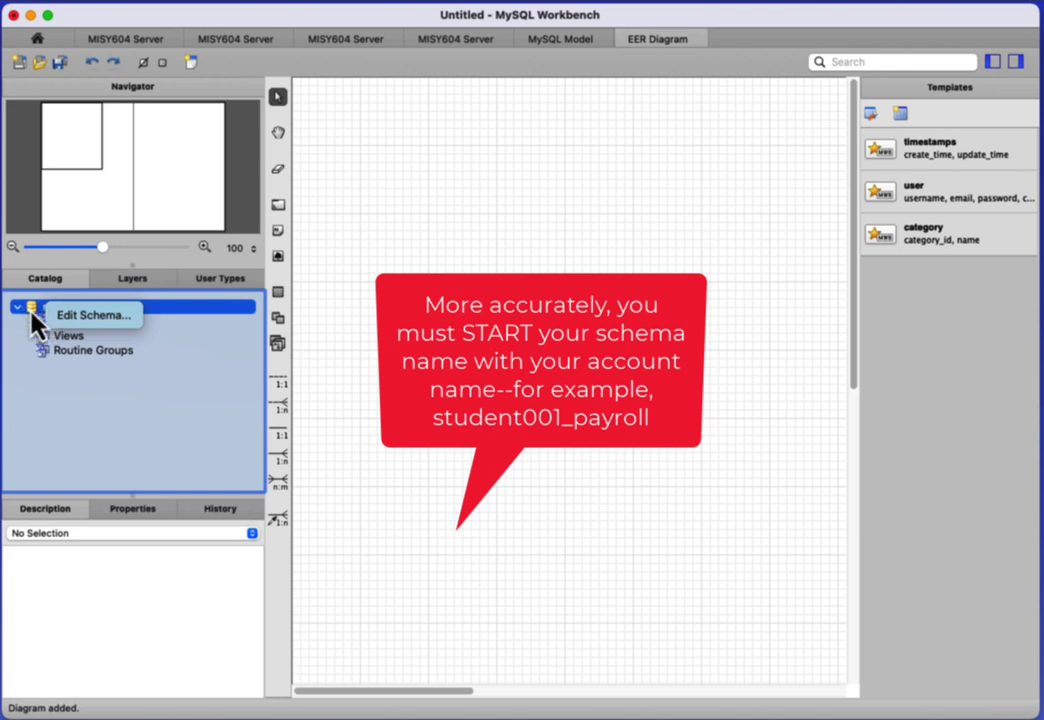
click(84, 318)
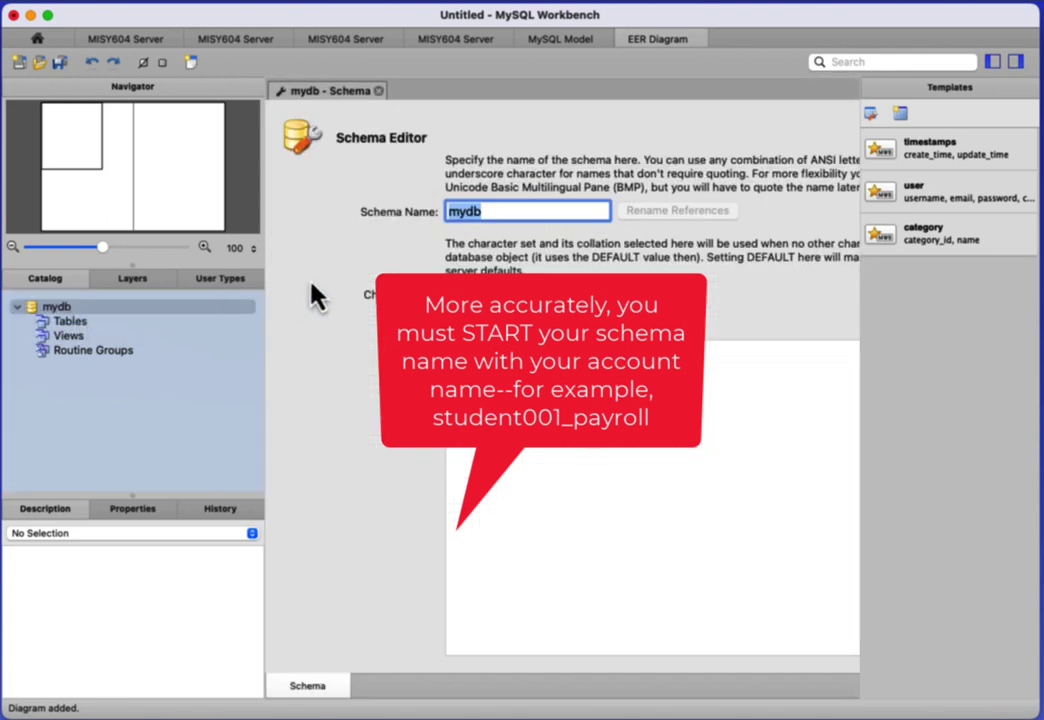
text(student)
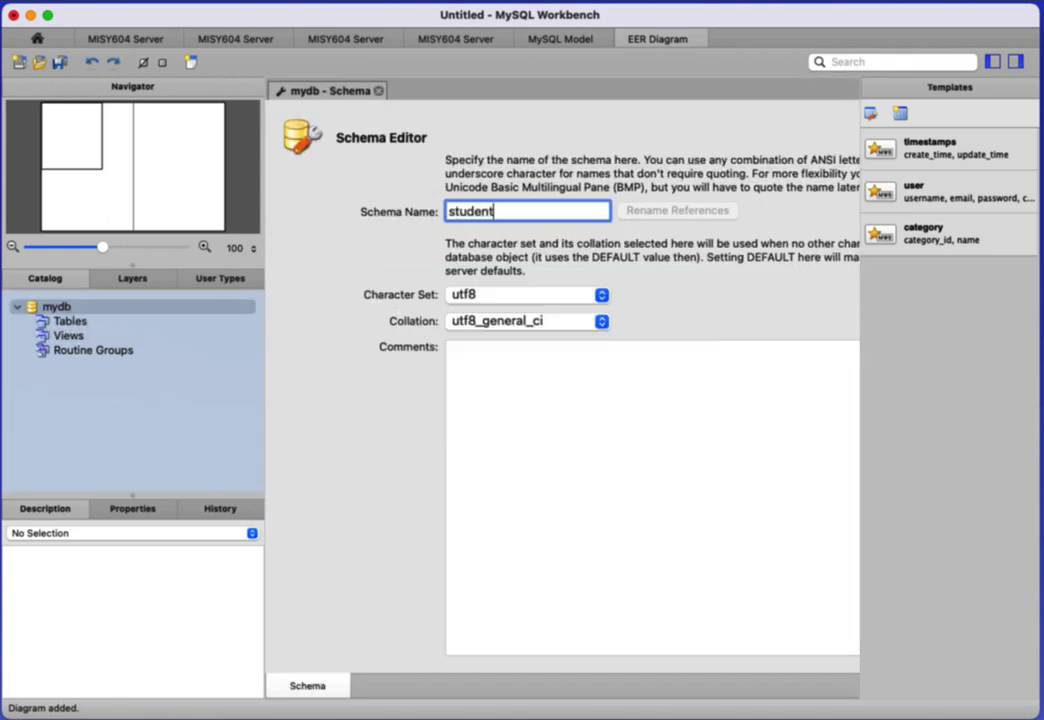
text(-)
key(BackSpace)
text(001_Employee)
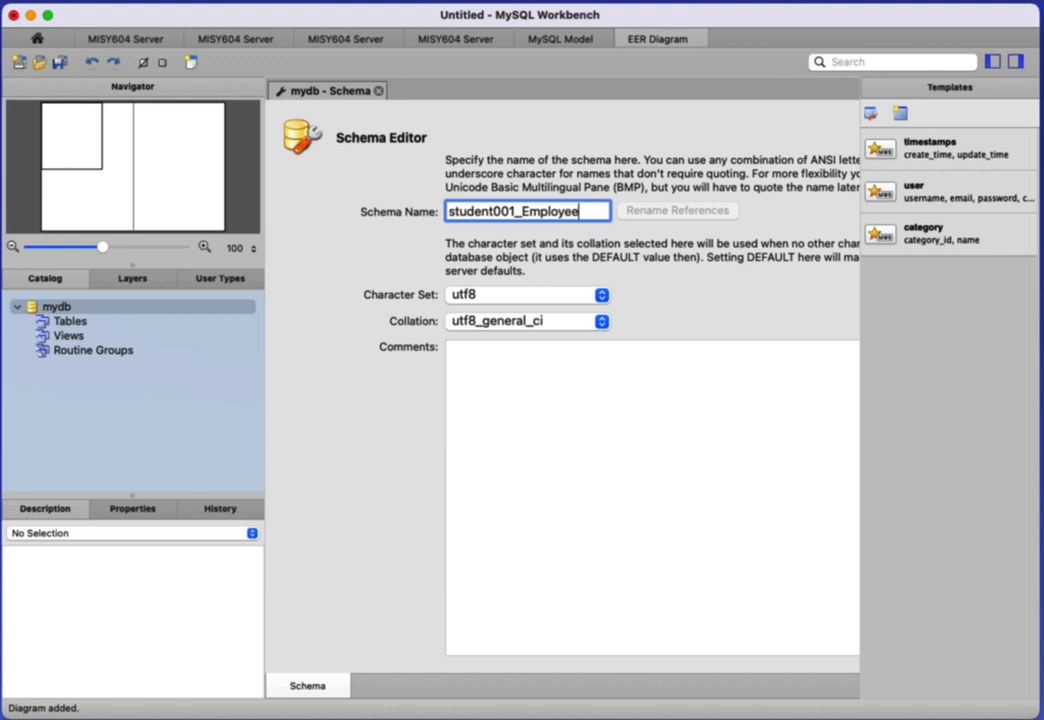
text(Department)
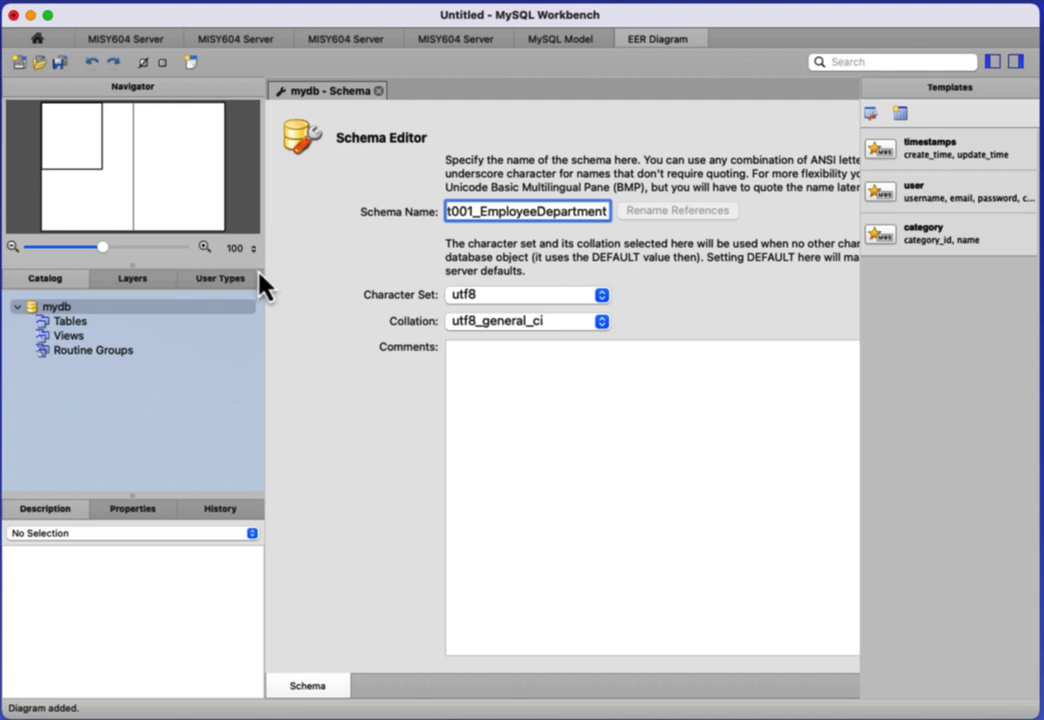
drag(487, 213, 404, 214)
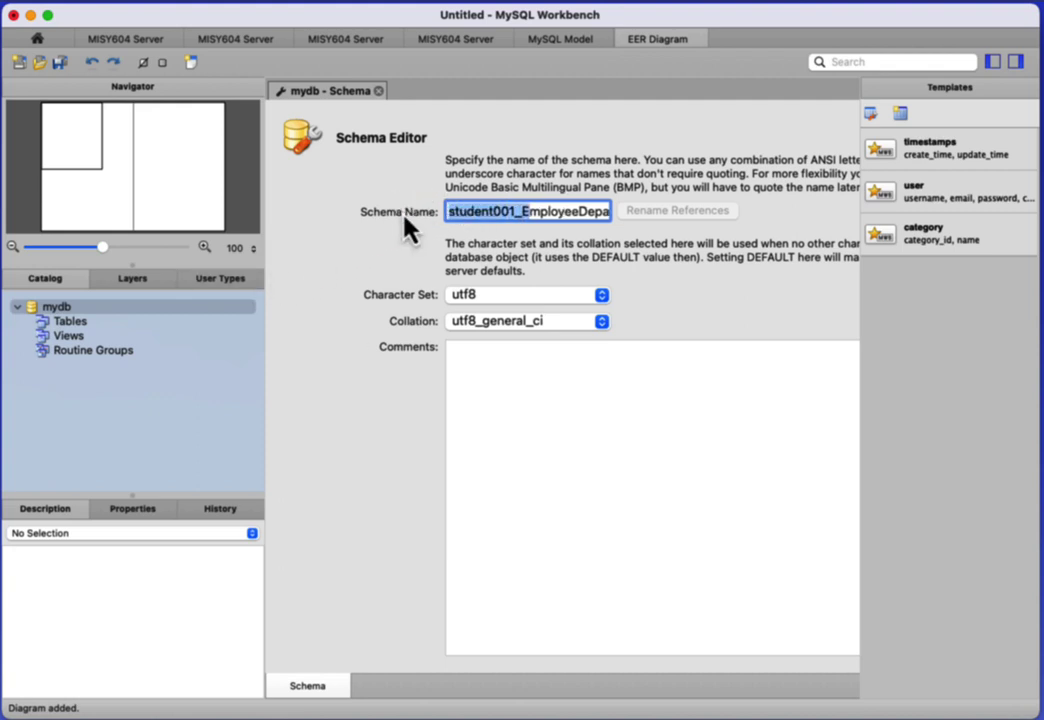
click(523, 212)
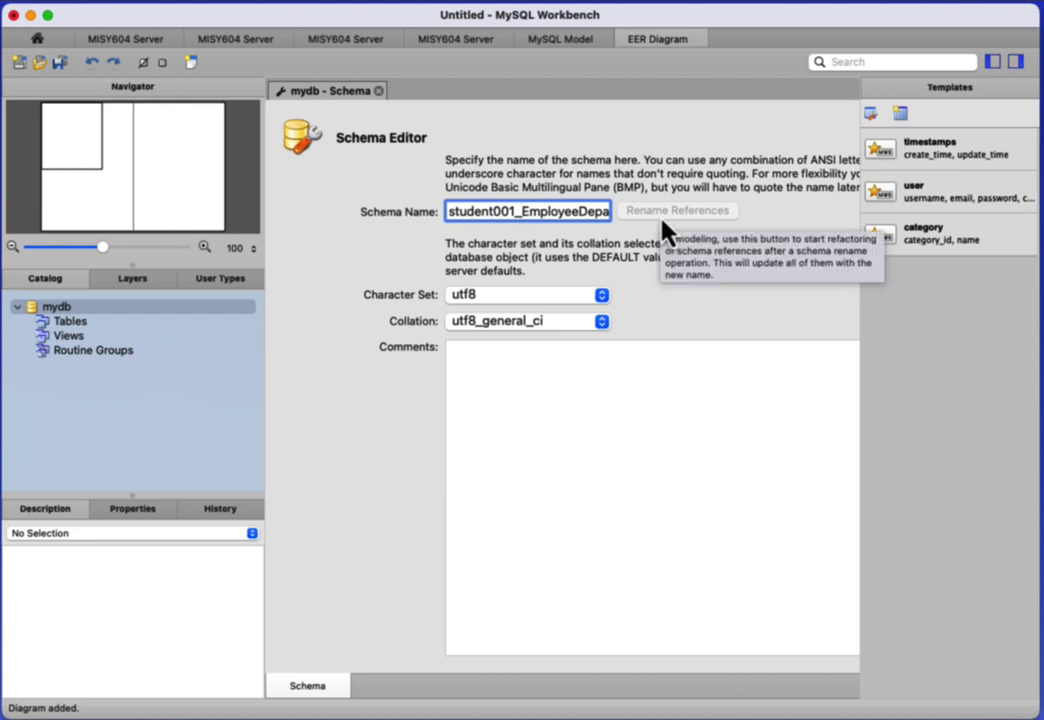
key(Return)
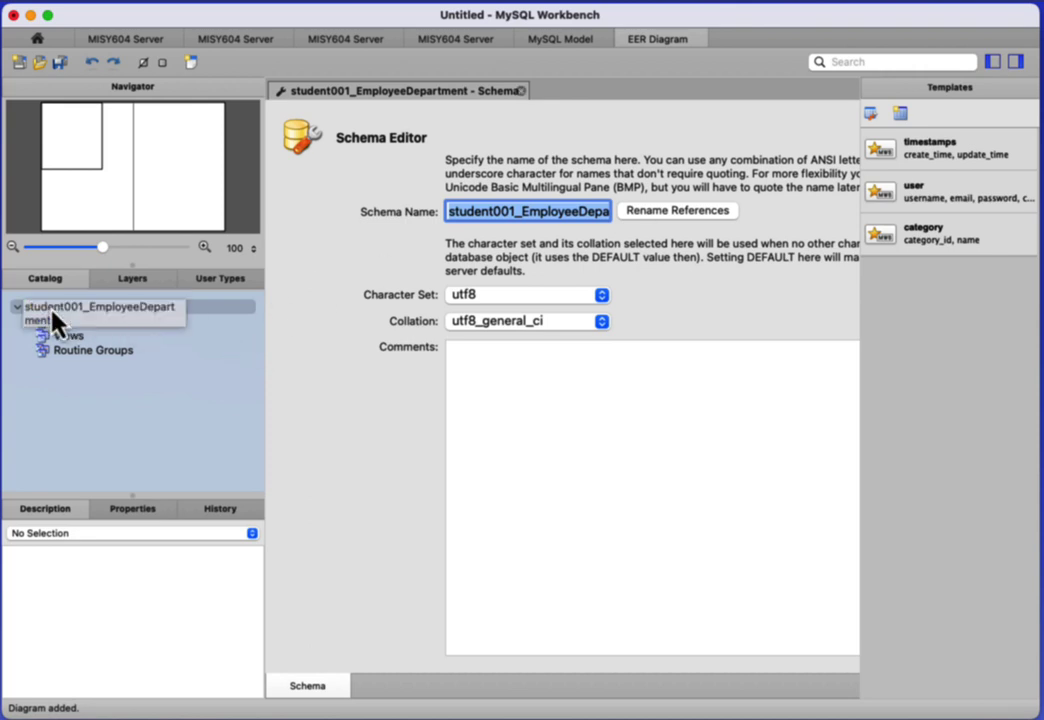
click(521, 90)
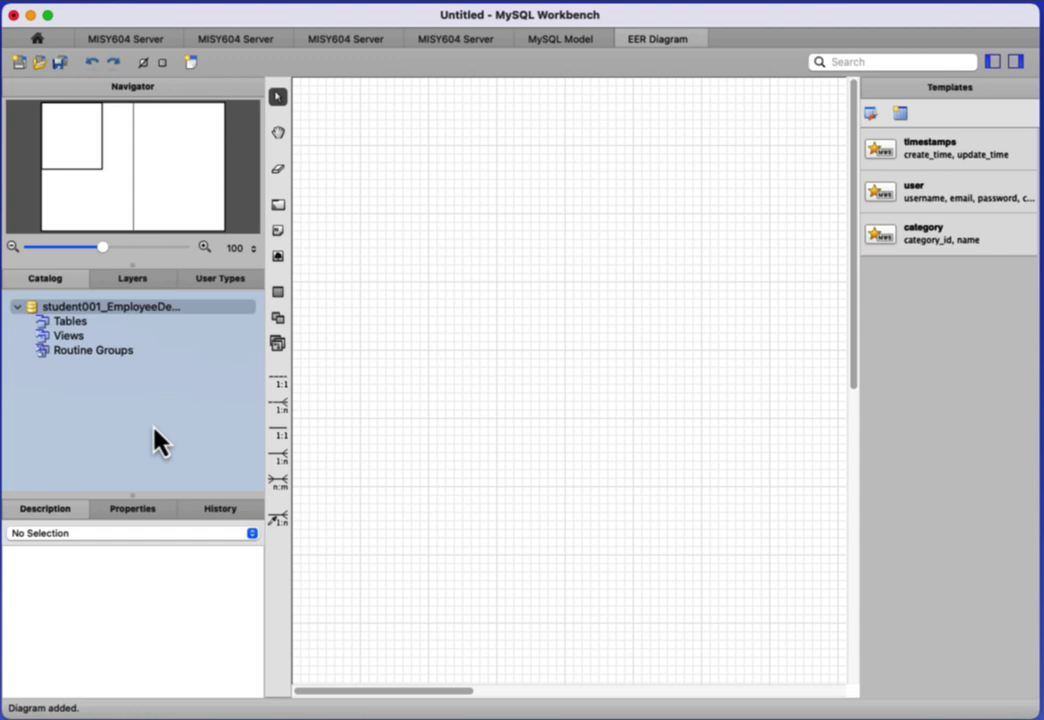
Step: Place a new table in the upper-left part of the diagram and name it Employee
click(277, 297)
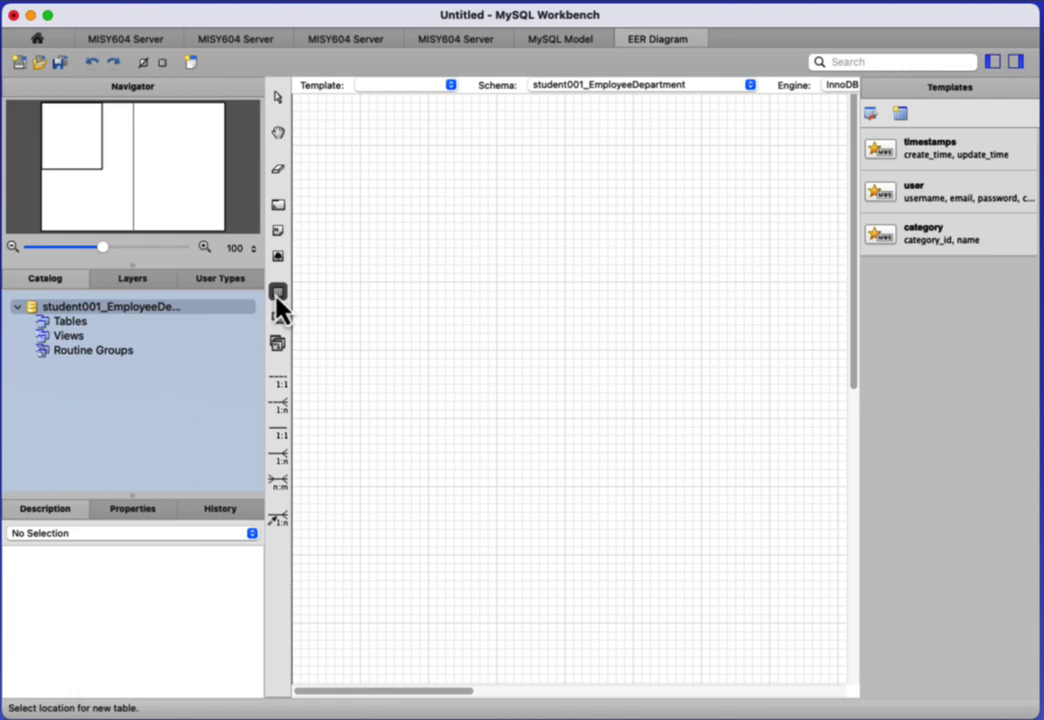
click(376, 250)
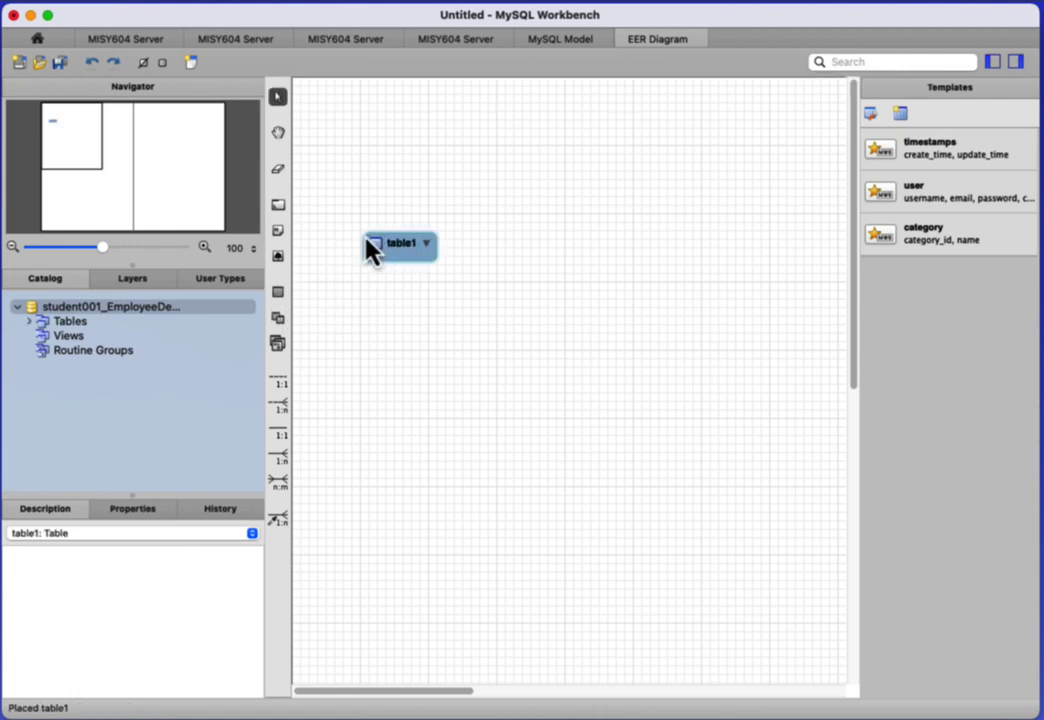
double_click(410, 265)
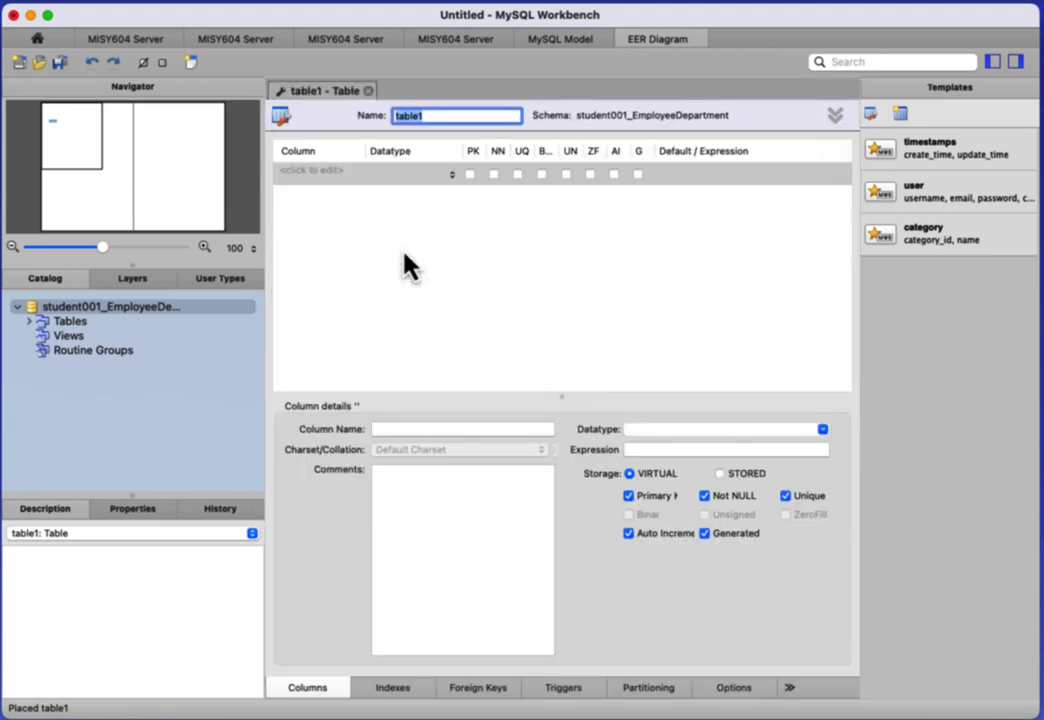
text(Employee)
Step: Add the column employee_id to the Employee table as an INT, not-null primary key
click(312, 170)
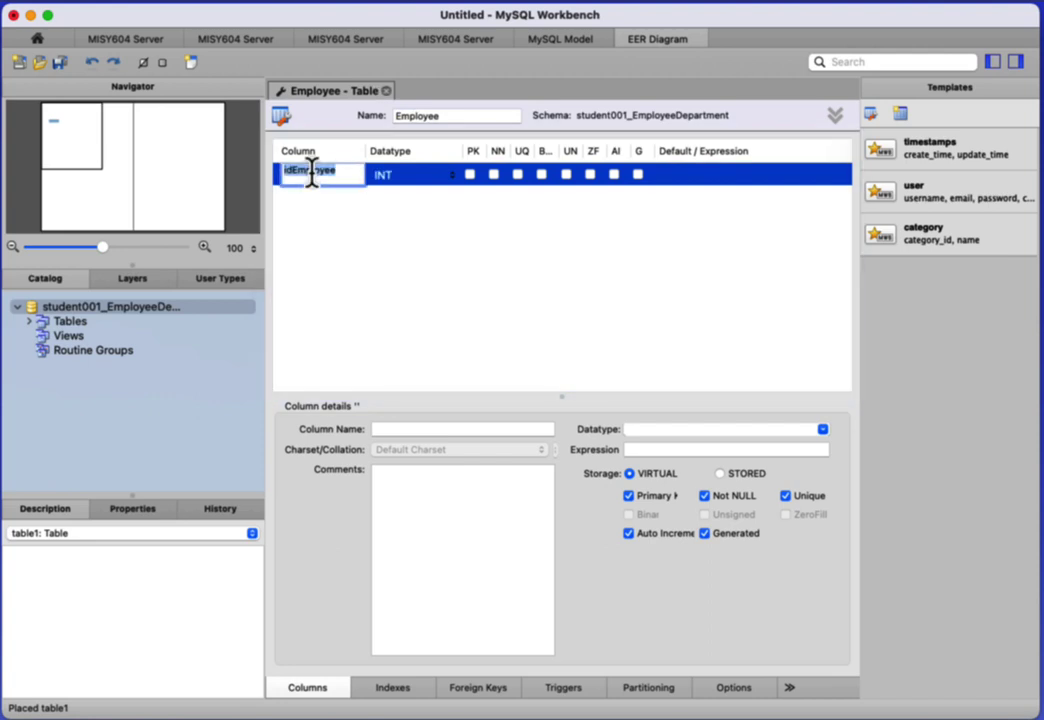
text(employ)
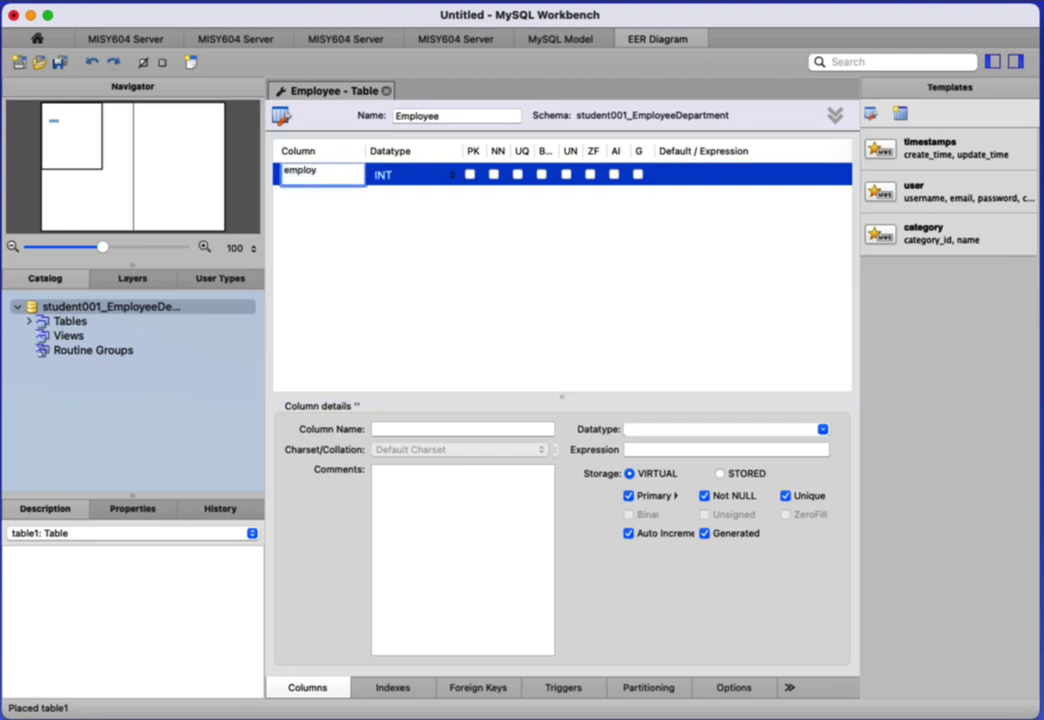
text(ee_id)
key(Tab)
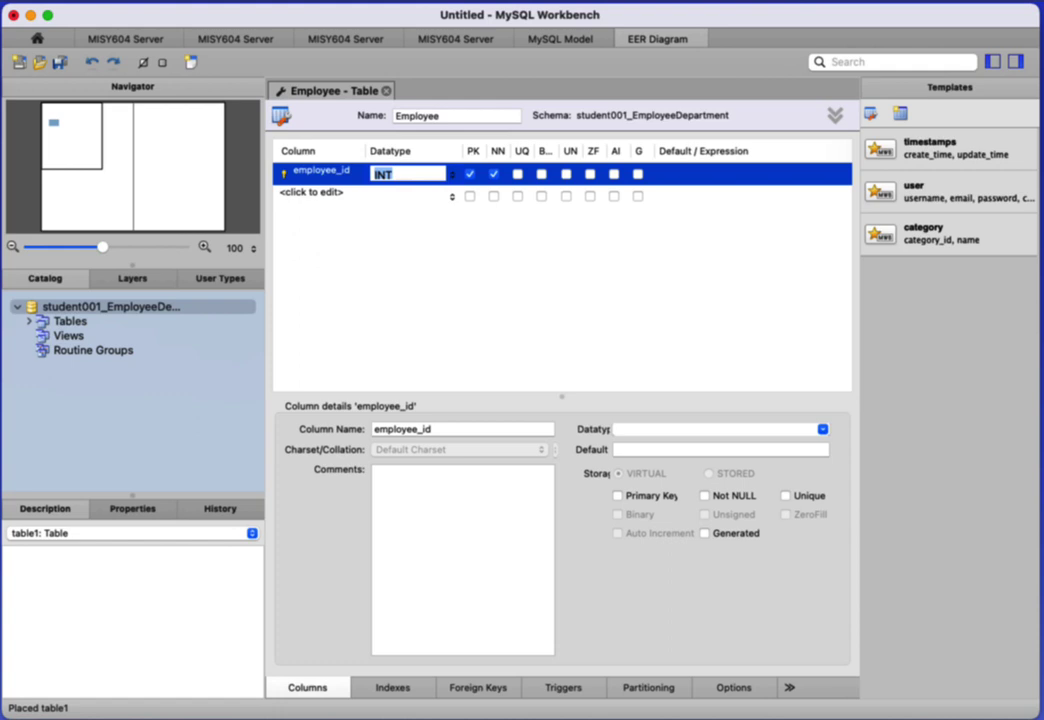
Step: Add the column last_name to the Employee table with the datatype VARCHAR(50)
click(303, 192)
text(last_name)
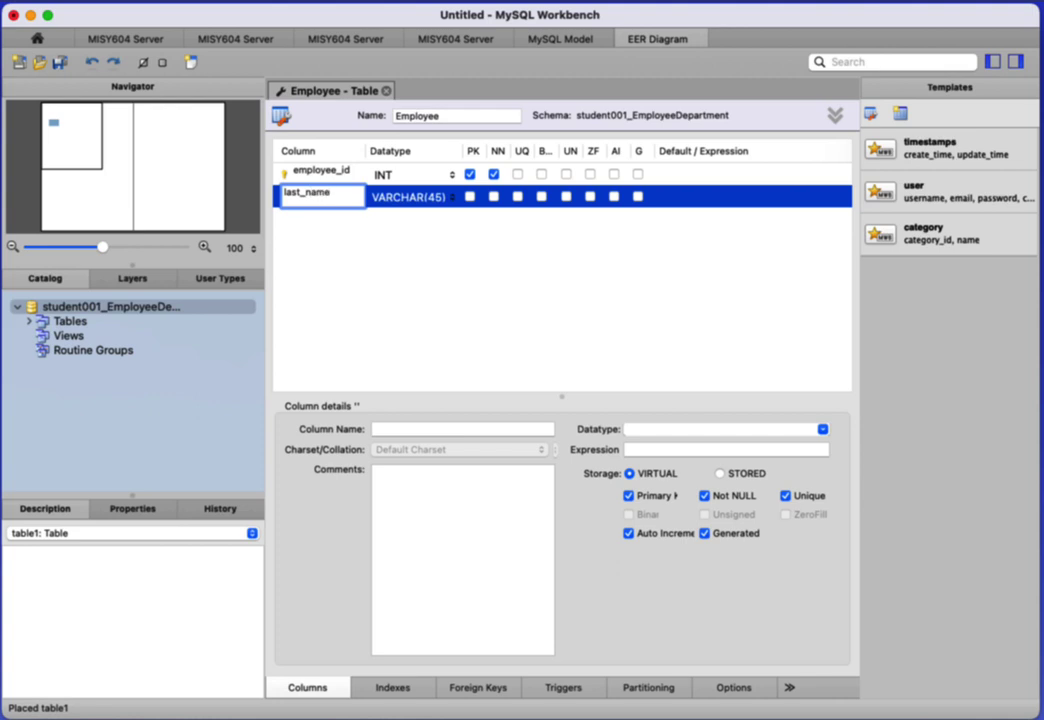
key(Tab)
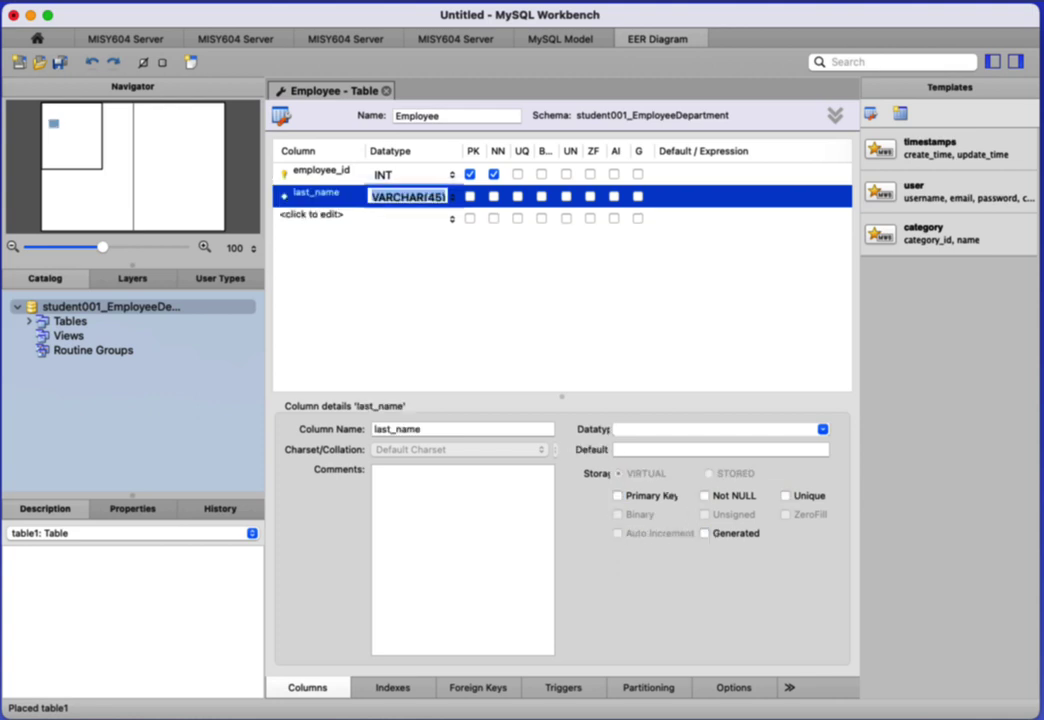
click(440, 196)
key(BackSpace)
key(BackSpace)
text(50)
Step: Add the column first_name with the datatype VARCHAR(50) to the Employee table and close the table editor
click(337, 214)
text(first_nam)
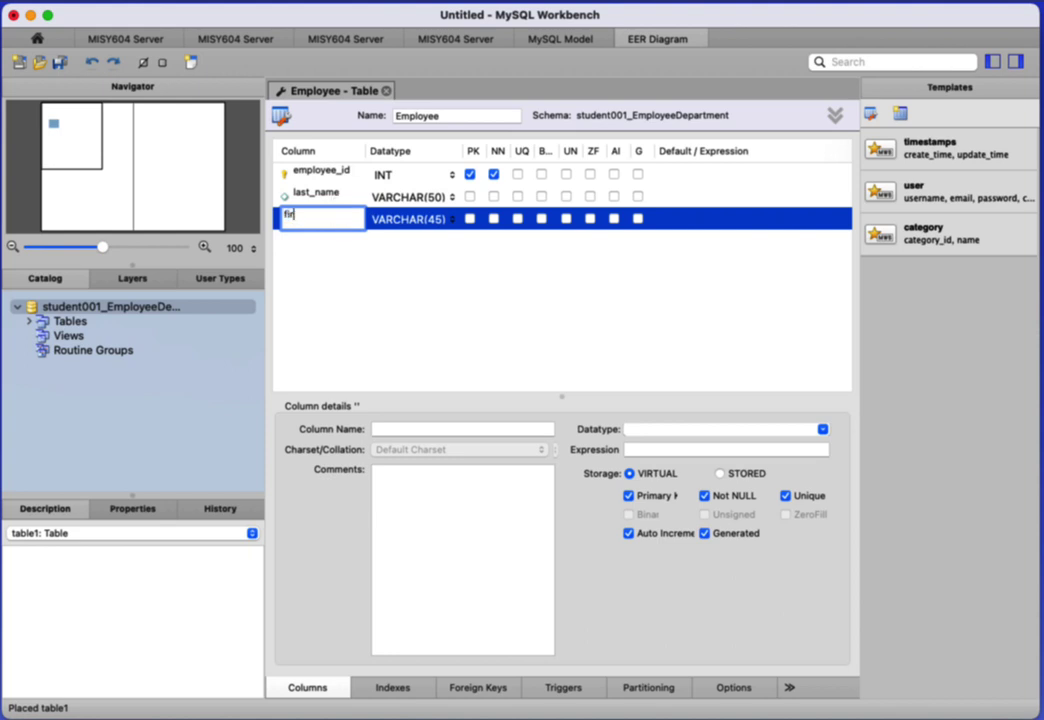
text(ame)
key(Tab)
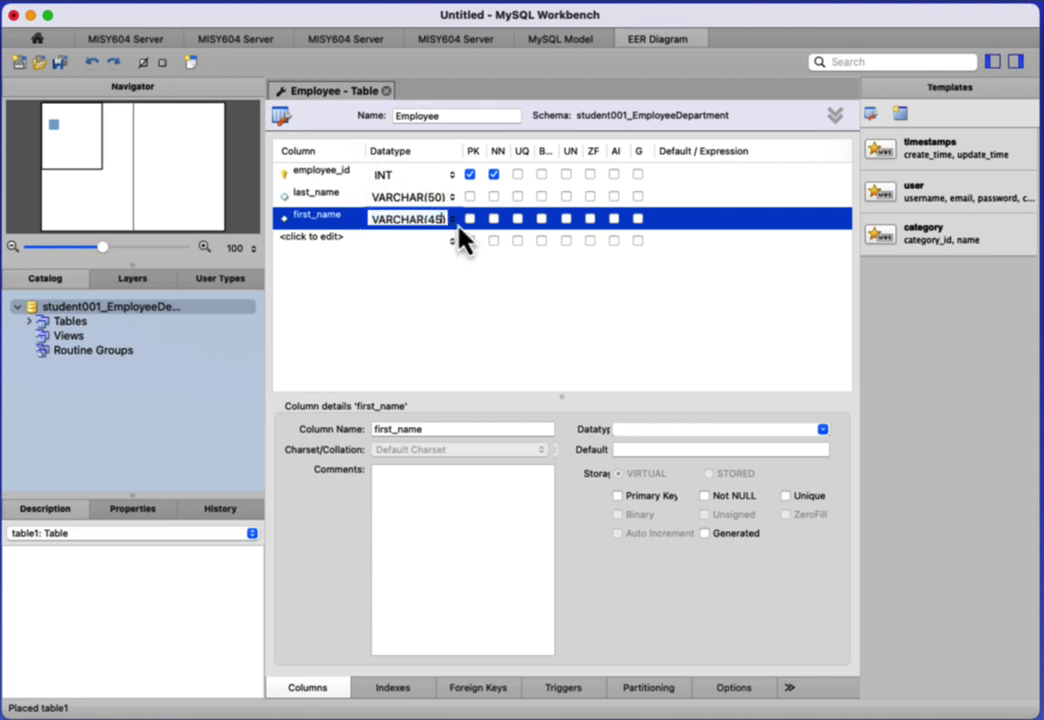
key(Right)
key(BackSpace)
key(BackSpace)
key(BackSpace)
text(50))
click(455, 340)
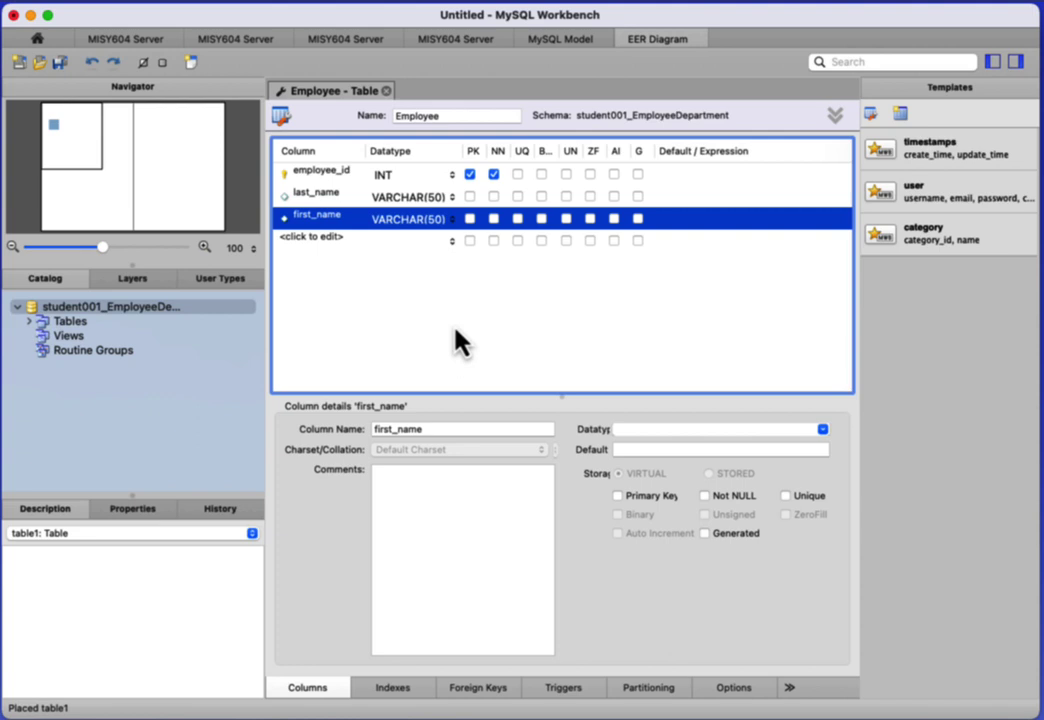
click(387, 94)
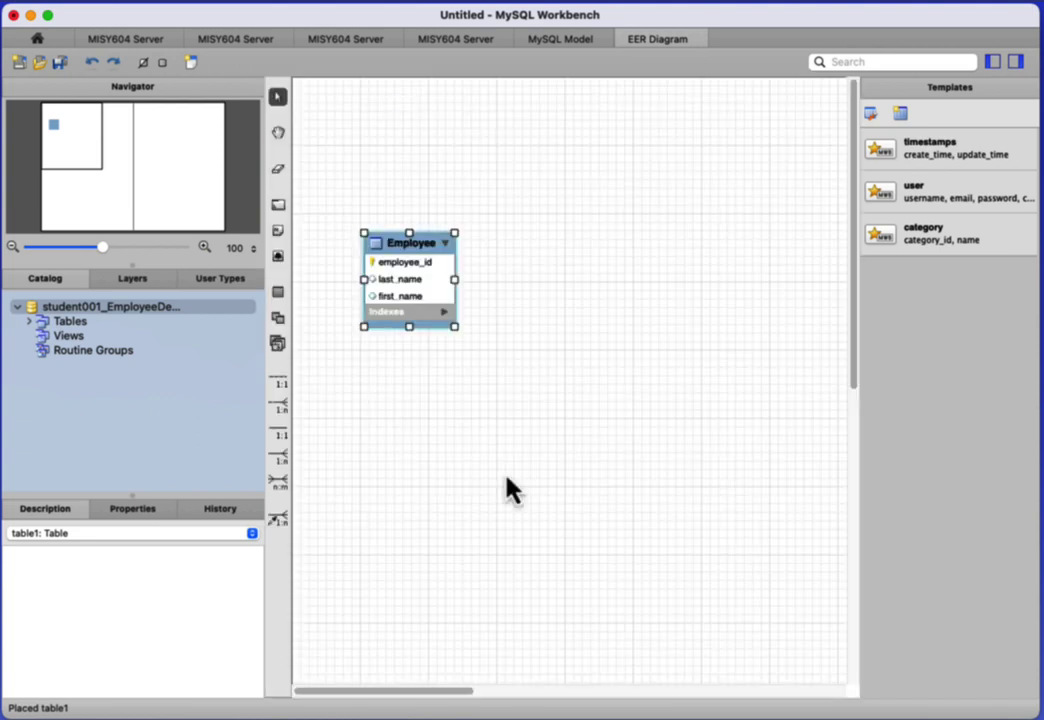
Step: Enlarge the Employee table in the diagram, and override the global diagram defaults in the model options to show column types
drag(455, 328, 506, 360)
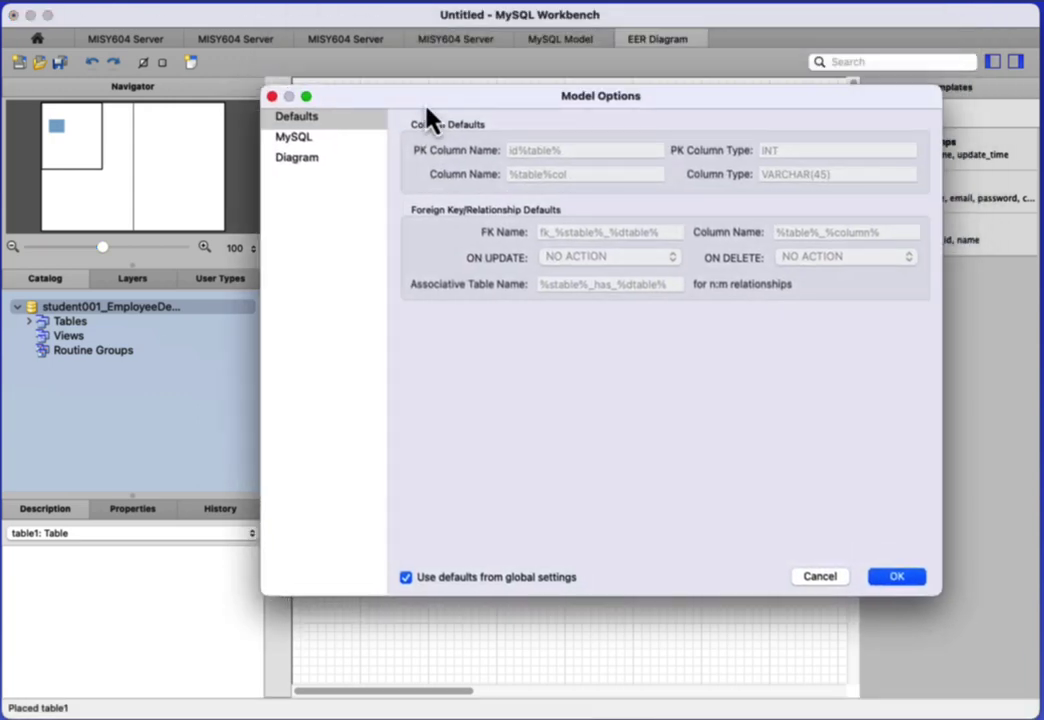
click(300, 160)
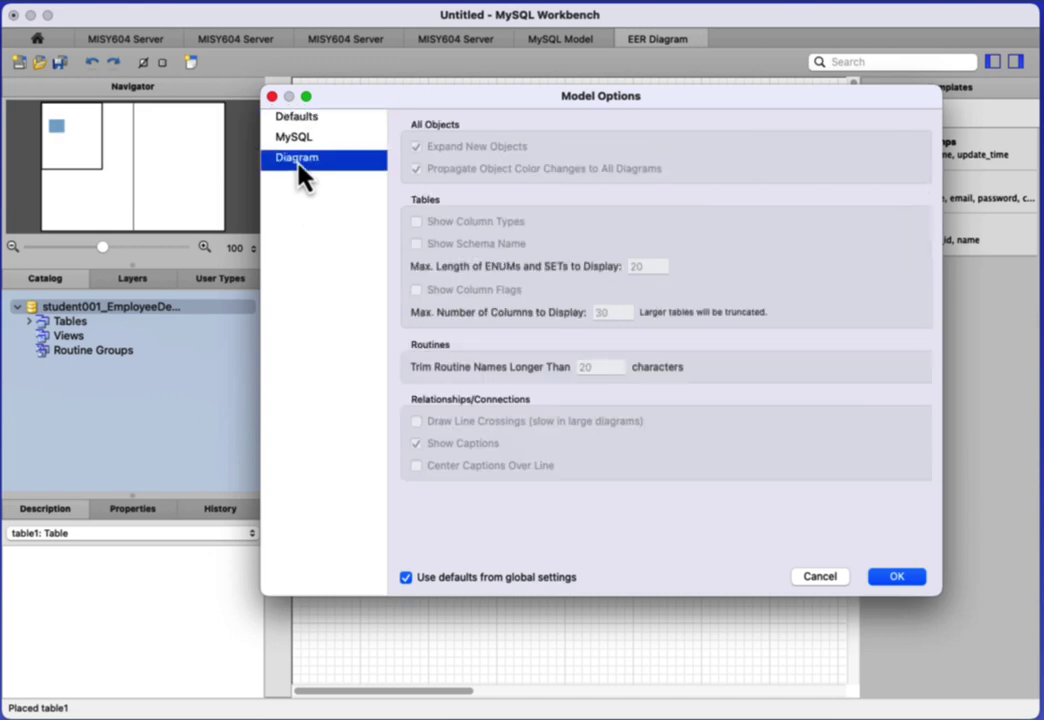
click(406, 578)
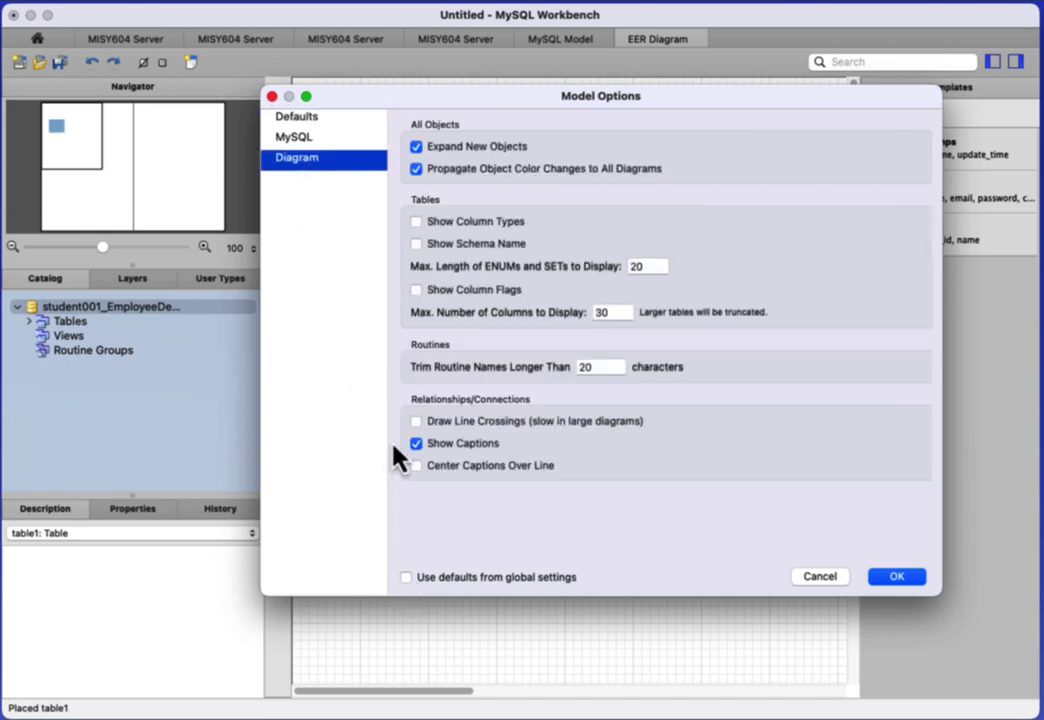
click(416, 222)
click(893, 578)
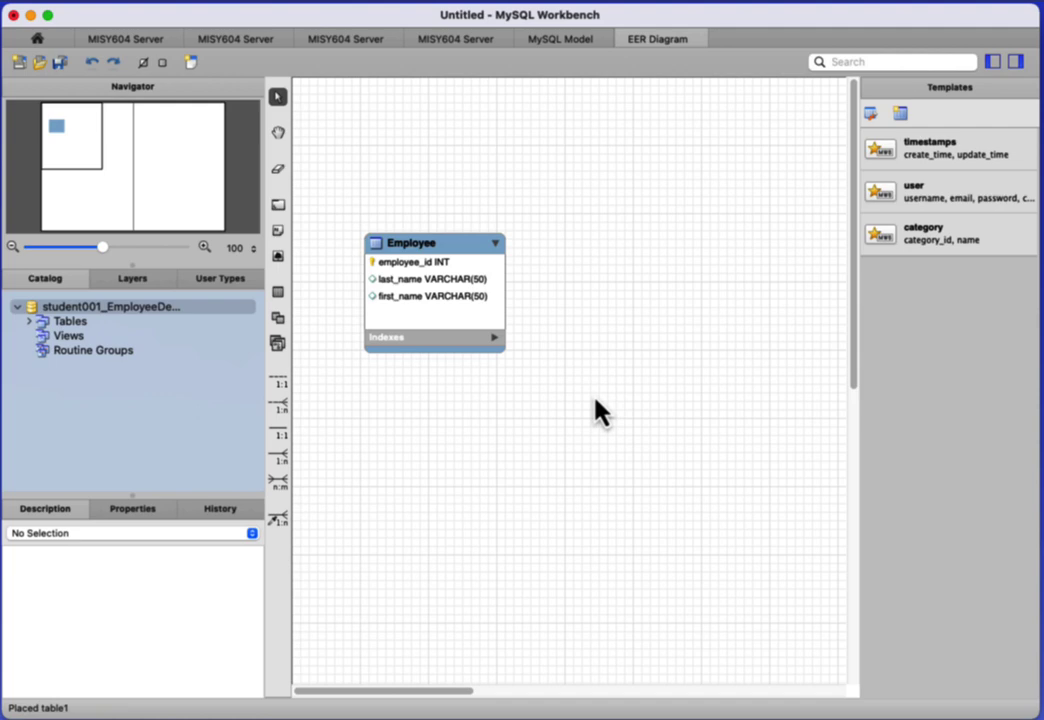
Step: Place a second table in the diagram, right of Employee, and name it Department
click(279, 294)
click(660, 244)
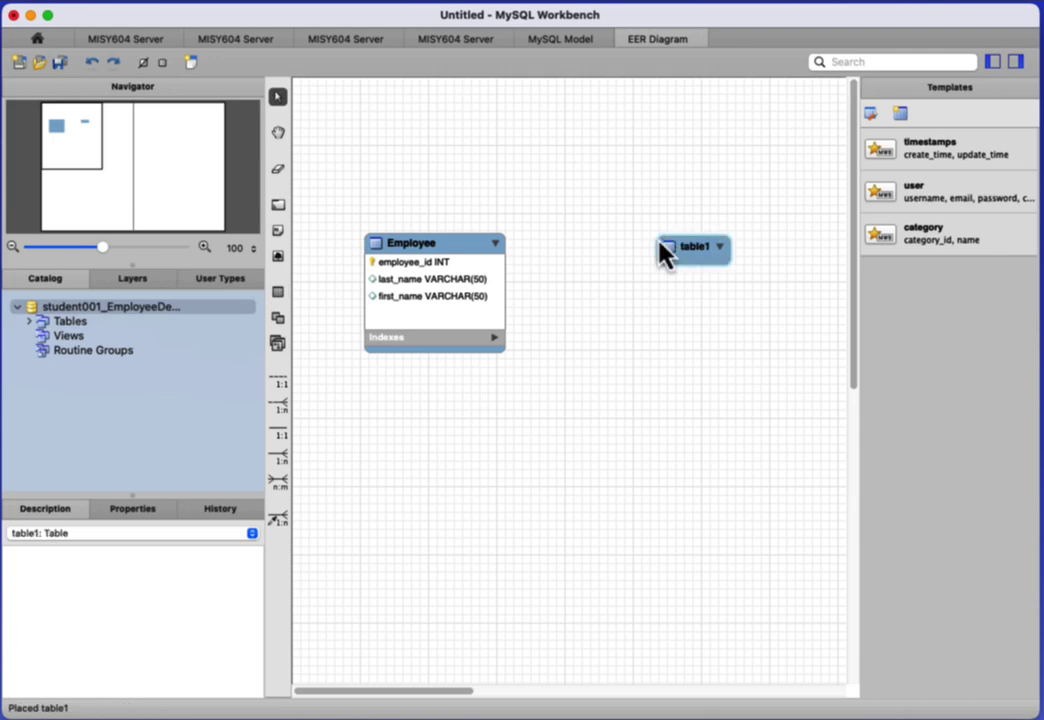
double_click(697, 255)
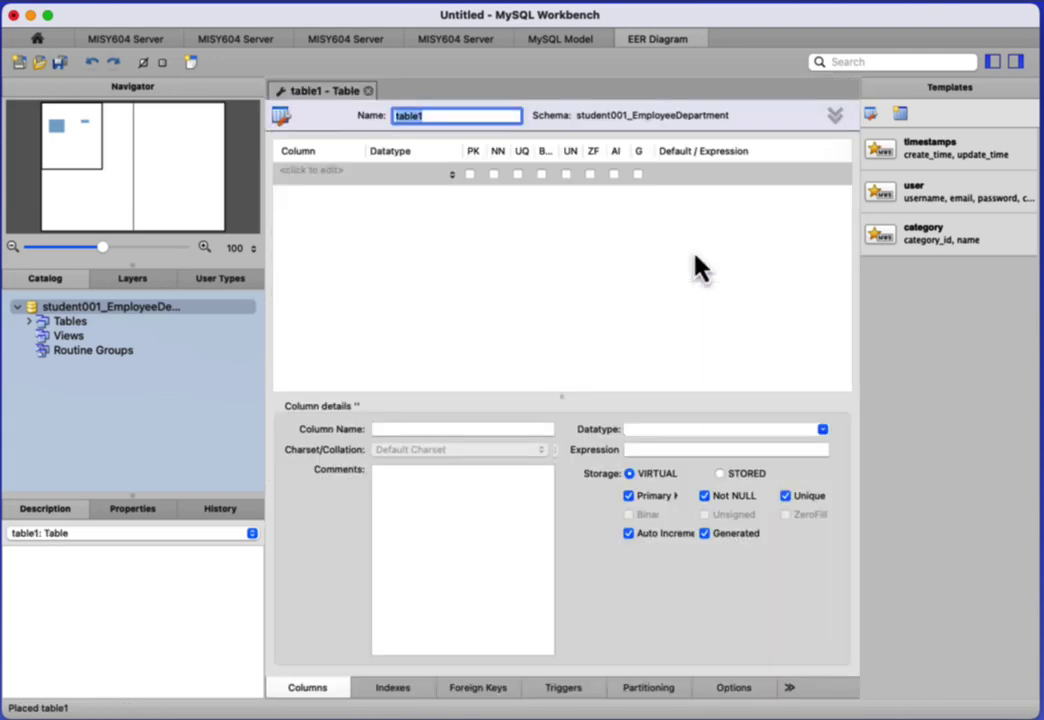
text(Department)
key(Return)
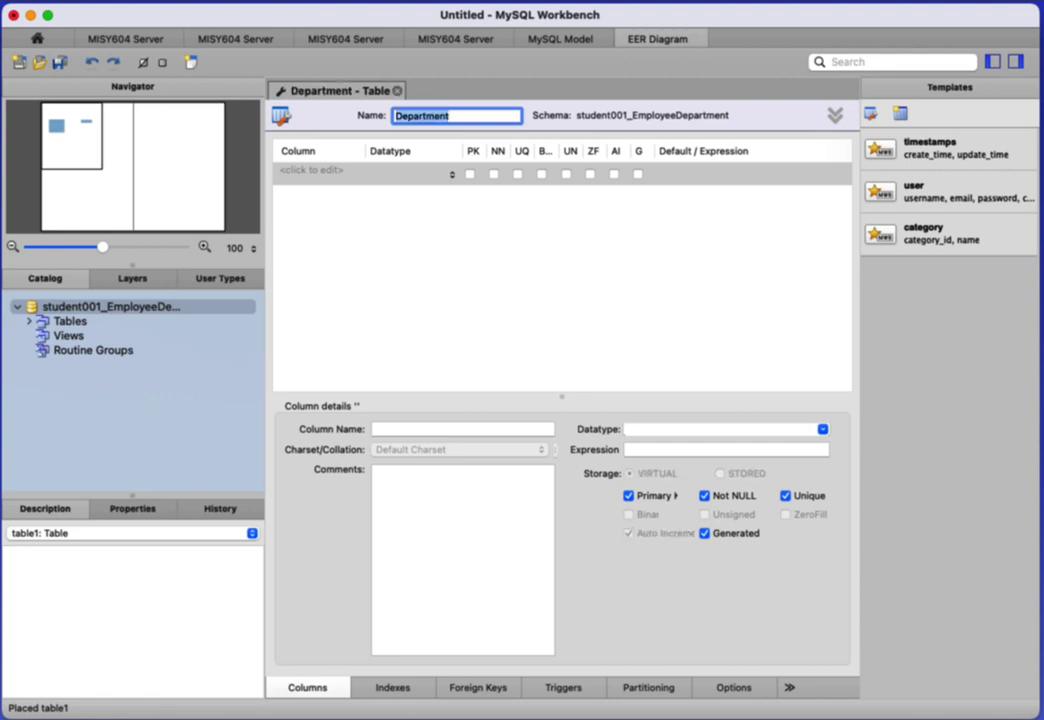
Step: Add the column department_id to the Department table as an auto-incrementing INT, not-null primary key
click(303, 176)
text(depa)
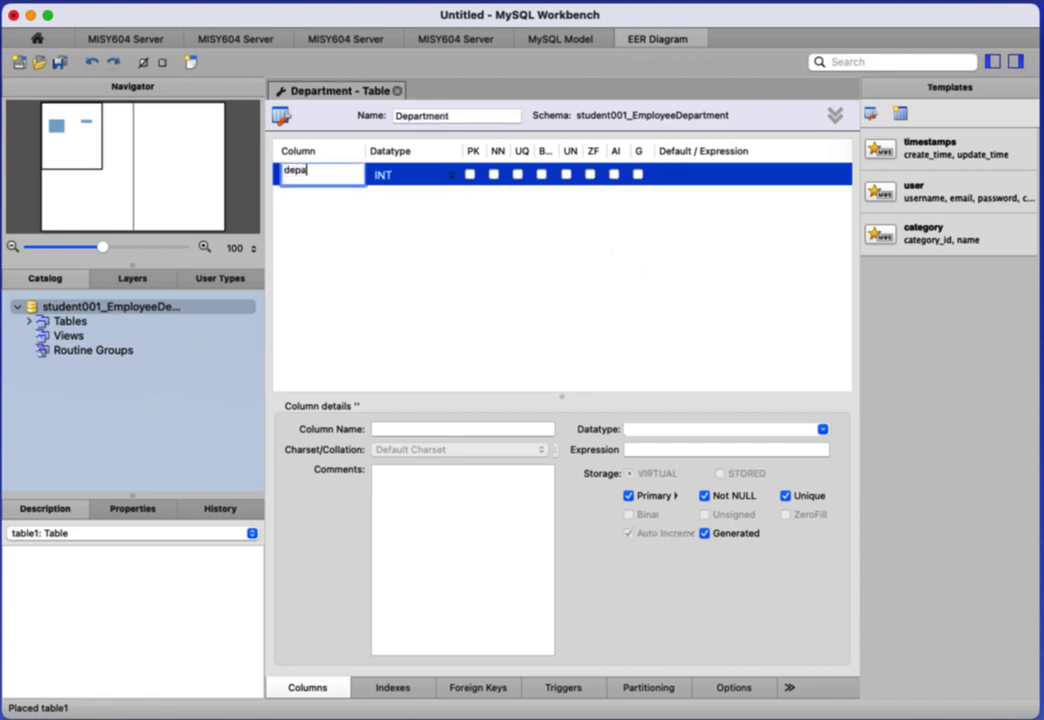
text(rtment_id)
key(Tab)
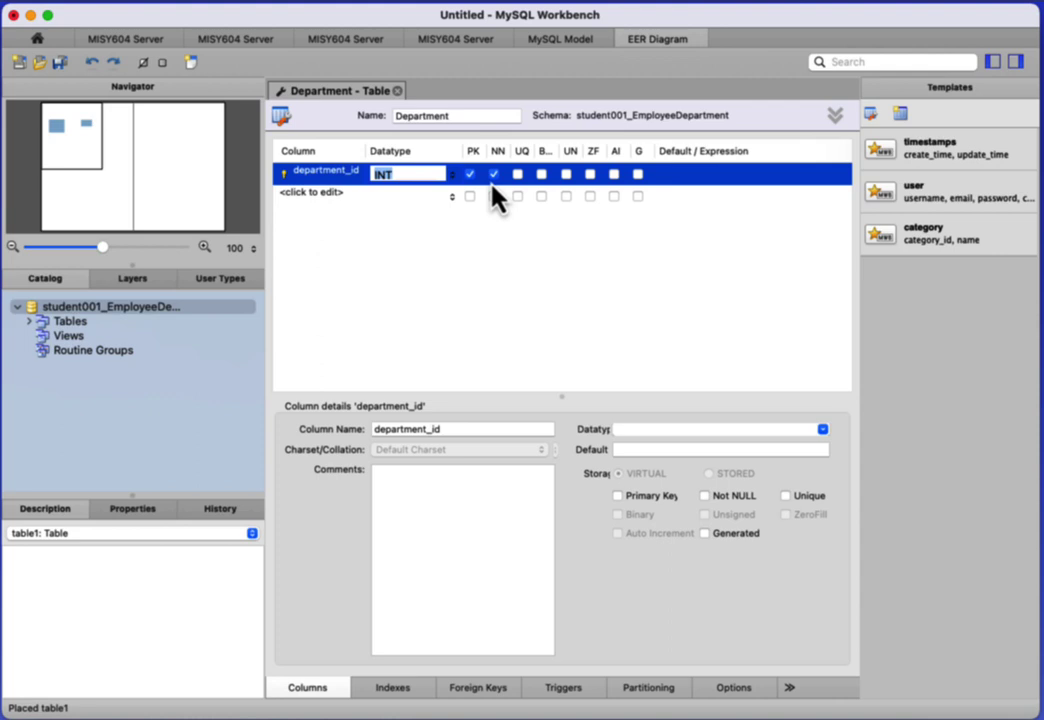
click(614, 175)
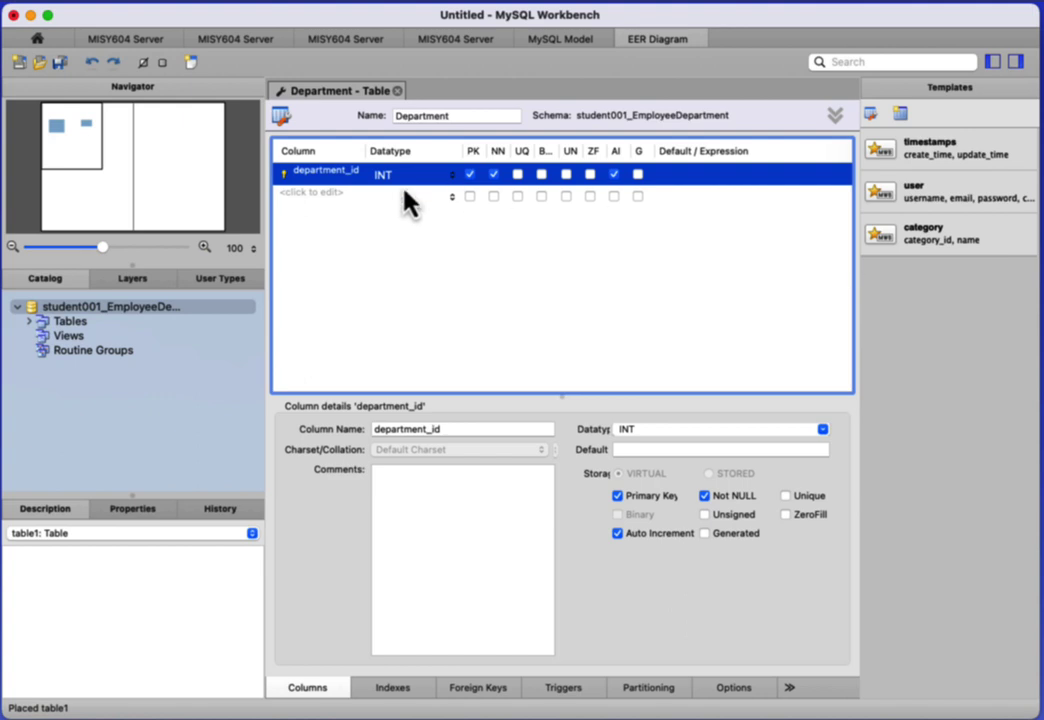
Step: Add the column dept_name with the datatype VARCHAR(100) to the Department table, close its editor and enlarge the table in the diagram
click(288, 194)
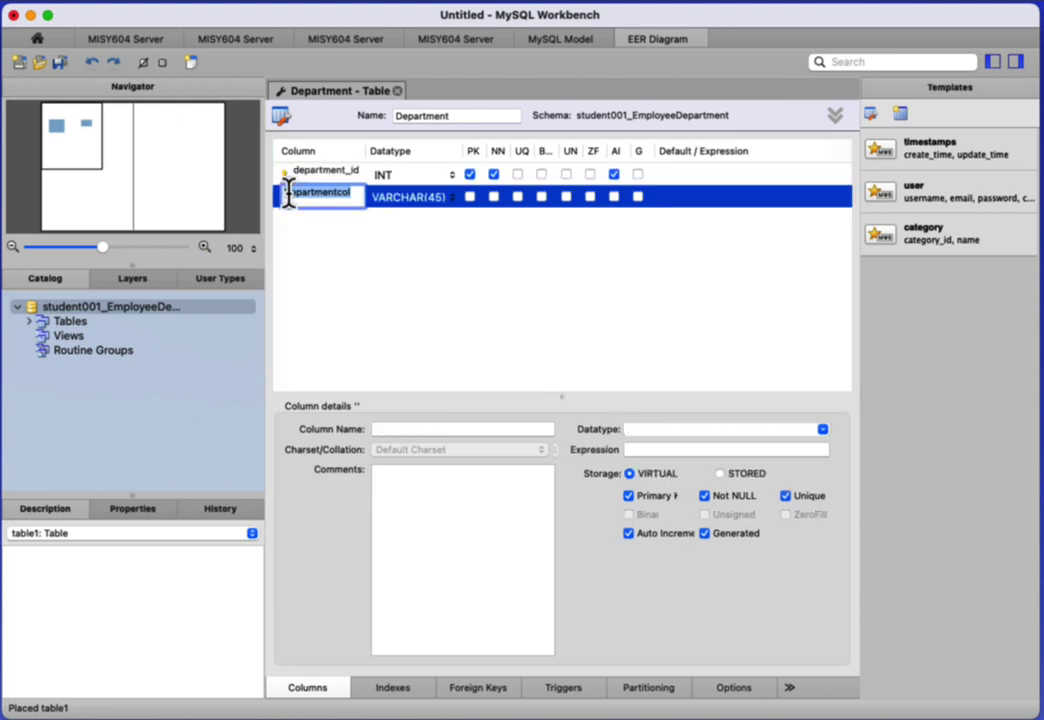
key(BackSpace)
text(dept_name)
key(Tab)
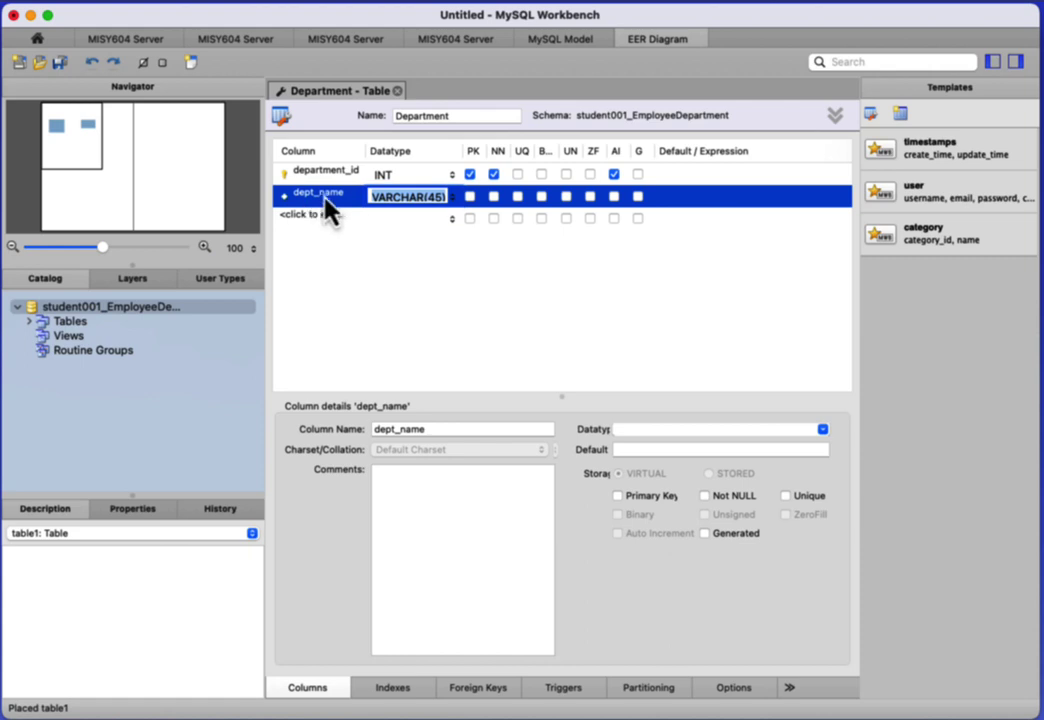
click(436, 196)
key(BackSpace)
key(BackSpace)
key(BackSpace)
key(BackSpace)
text((100))
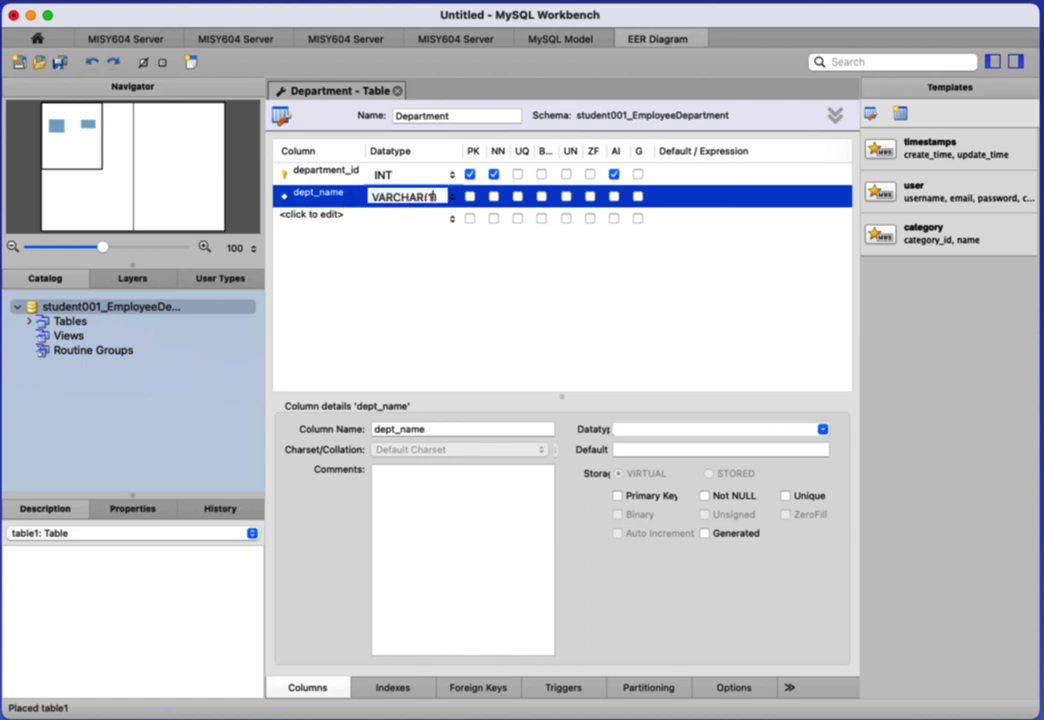
click(497, 290)
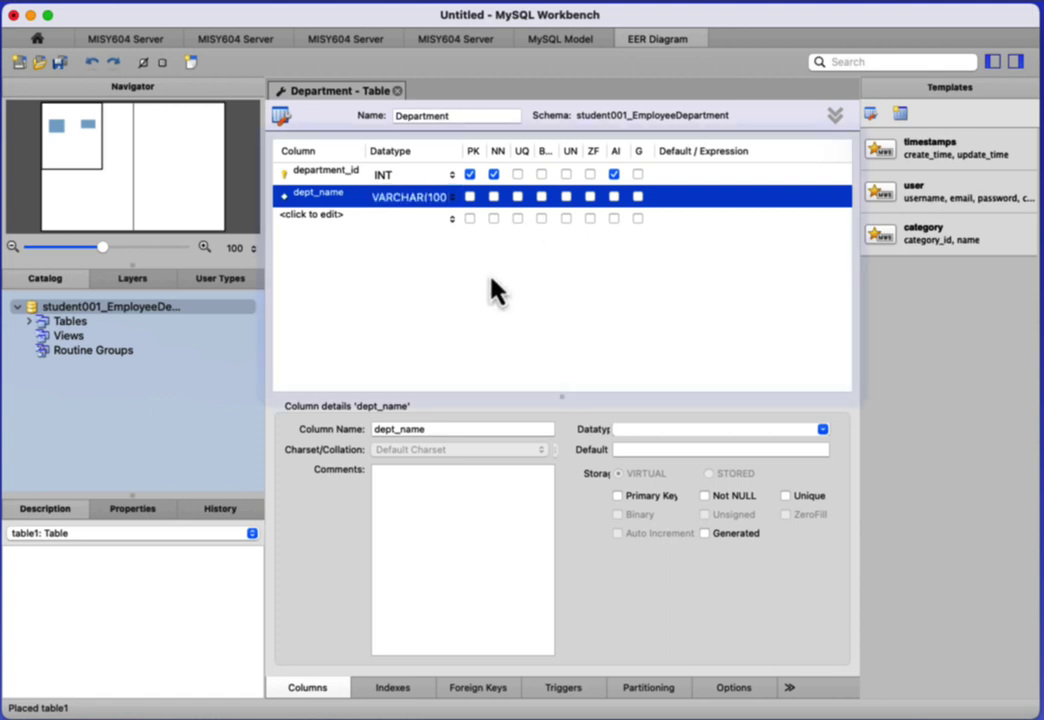
click(397, 91)
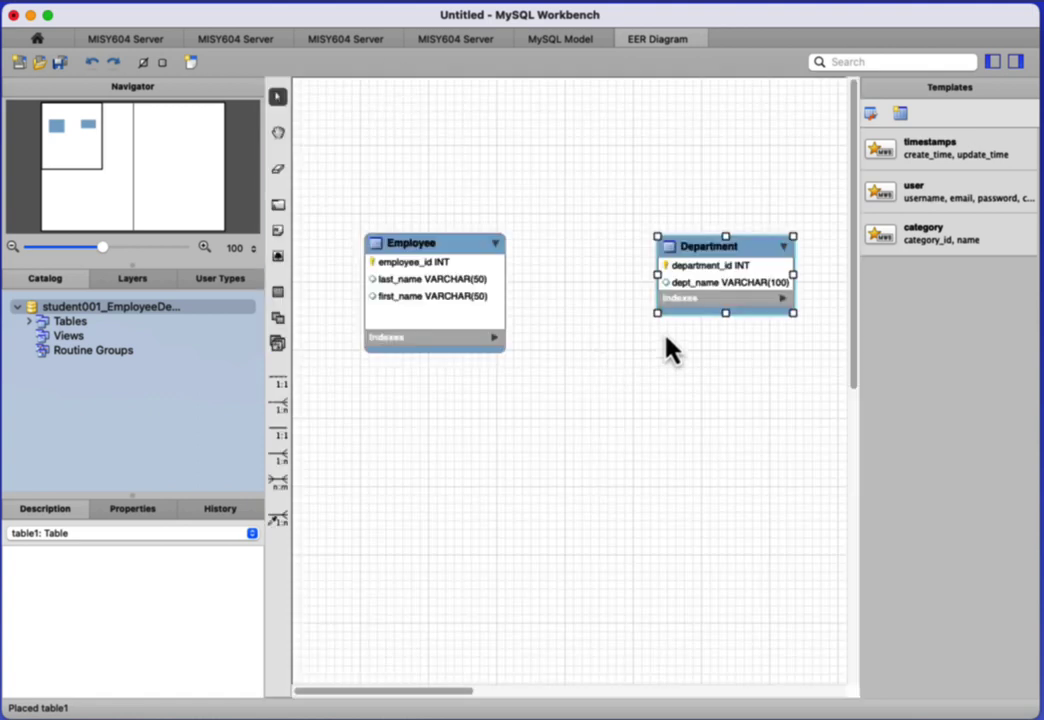
drag(657, 315, 630, 330)
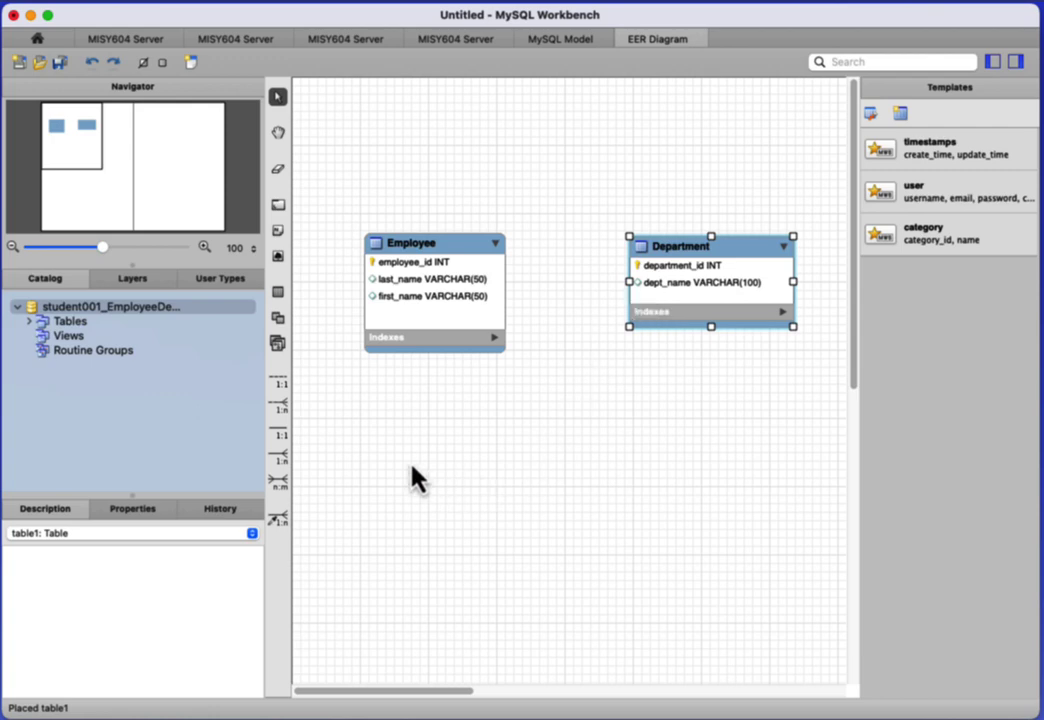
Step: Place a third table in the diagram below Employee and name it Paycheck
click(279, 293)
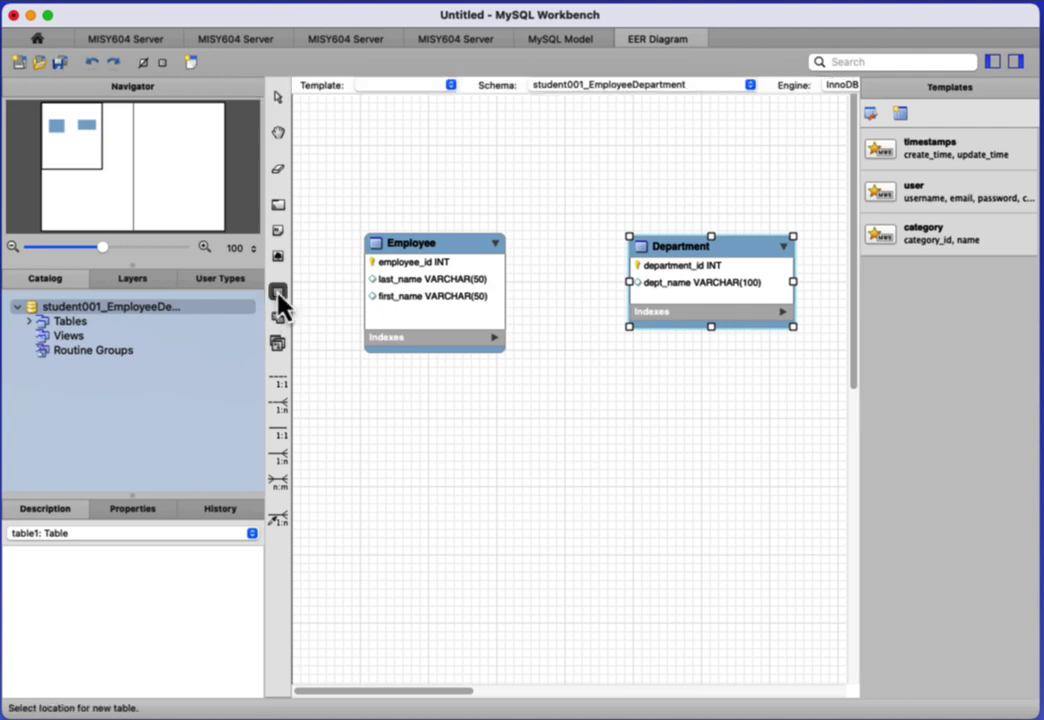
click(390, 446)
double_click(398, 455)
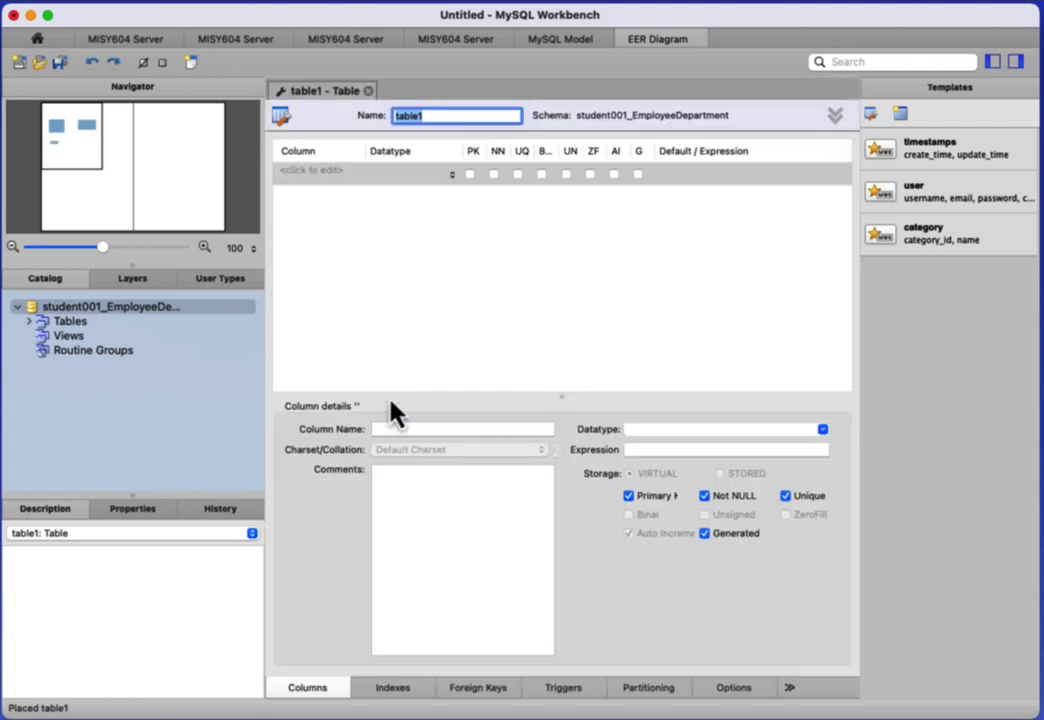
text(Paycheck)
Step: Add the column paycheck_date to the Paycheck table as a not-null primary key with the datatype DATE
click(302, 172)
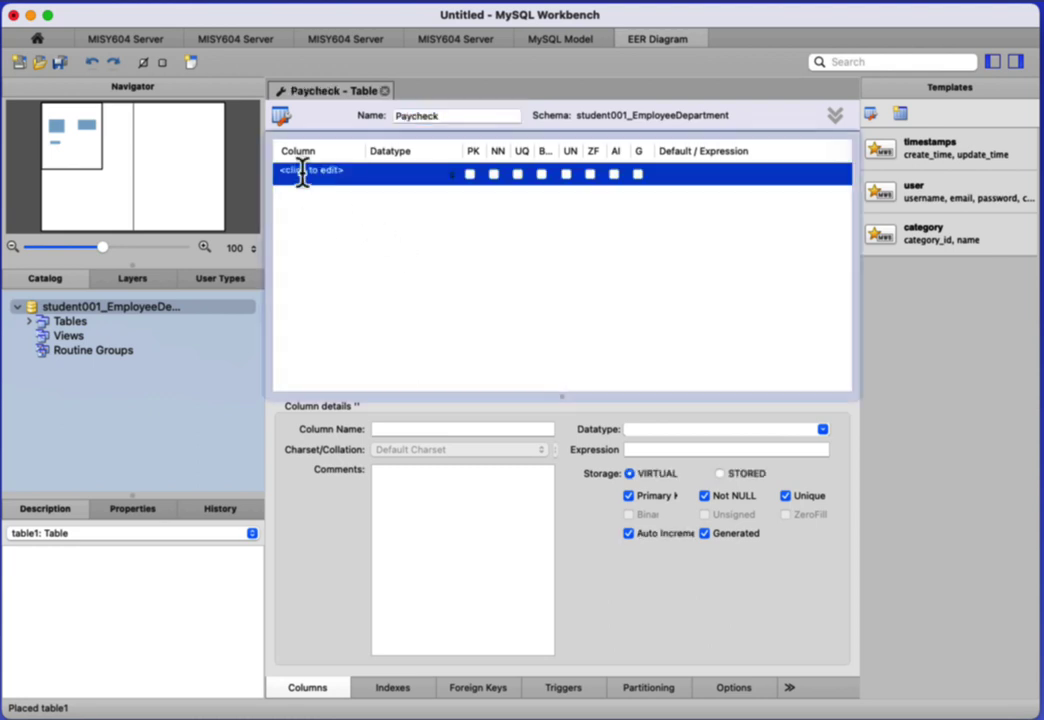
text(pa)
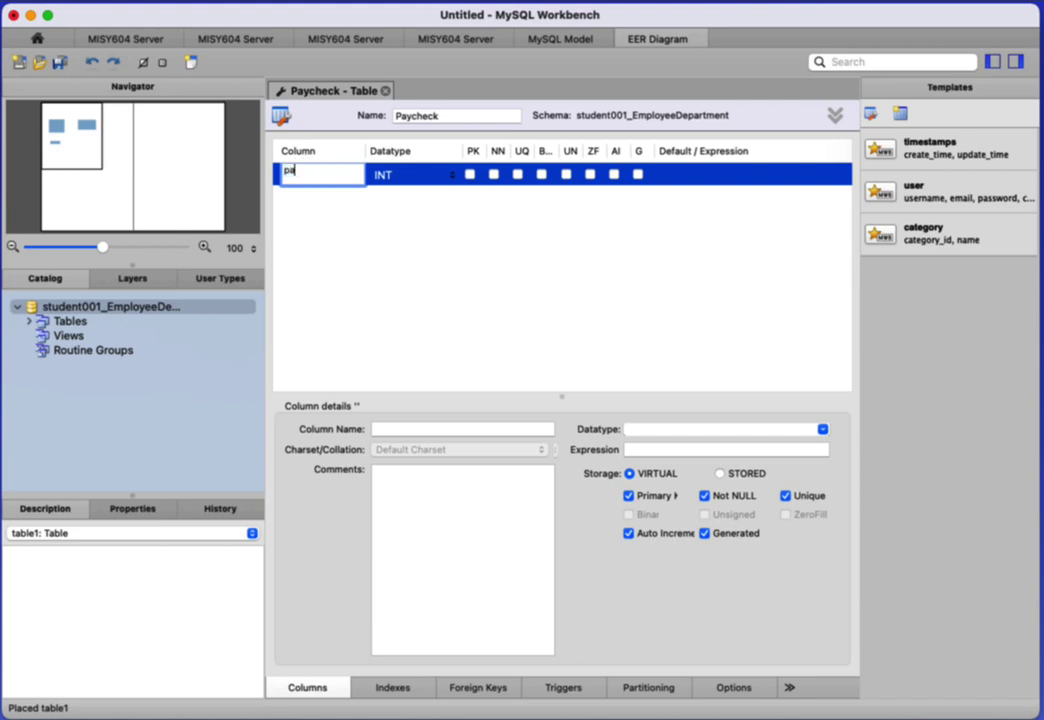
text(ycheck_date)
key(Tab)
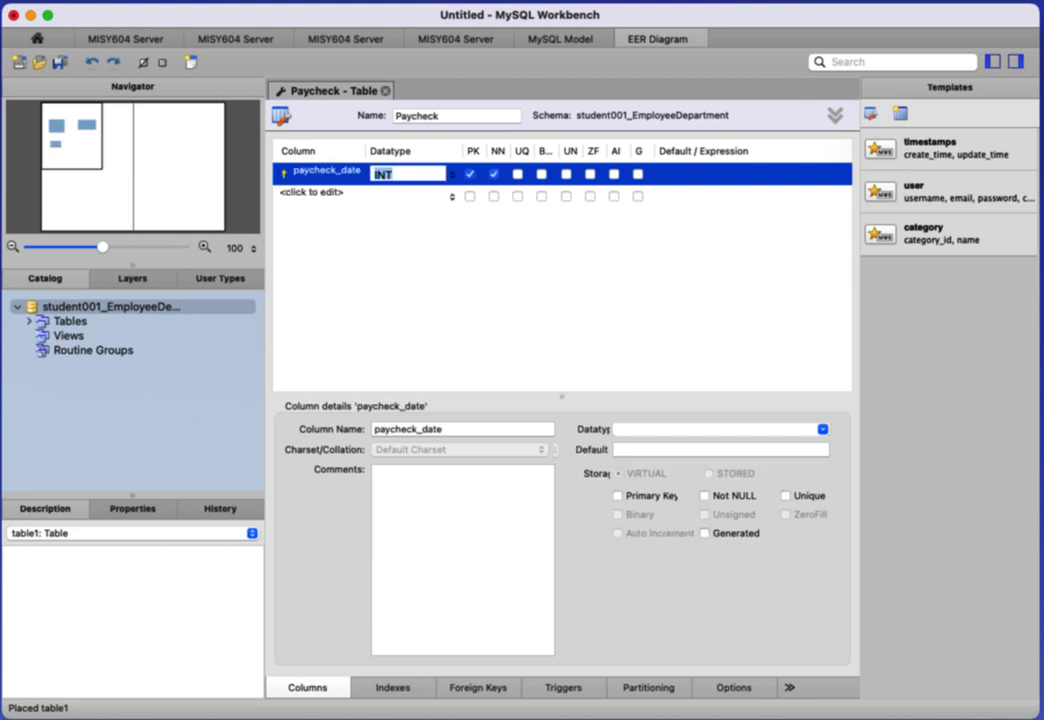
text(DATE)
key(BackSpace)
key(Tab)
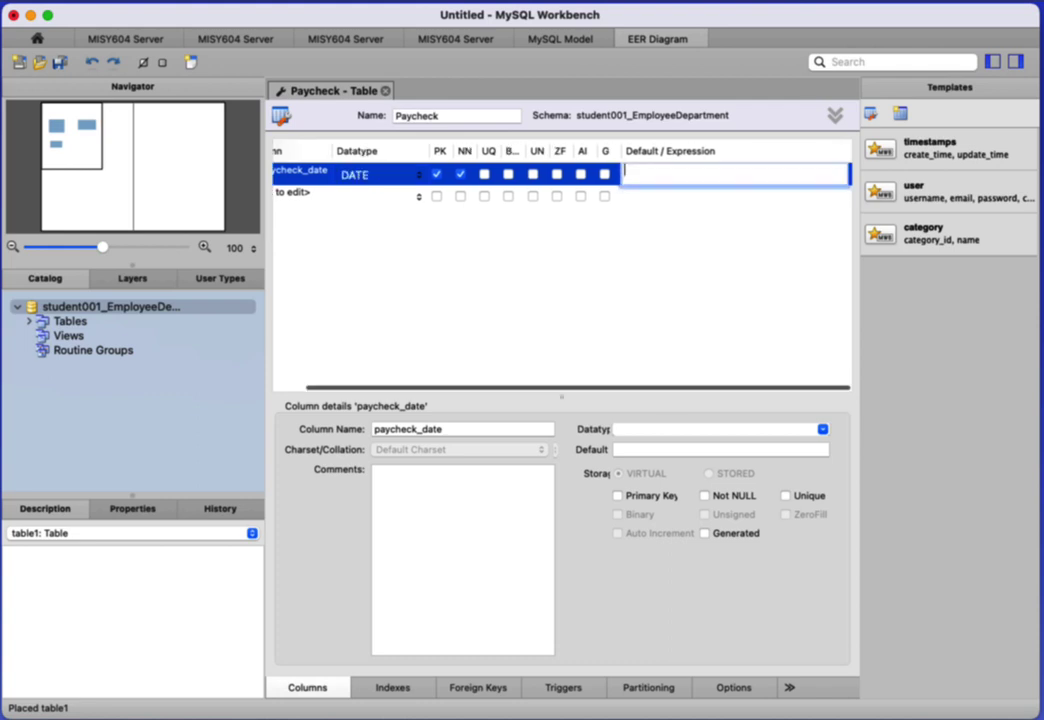
Step: Add the not-null column amount with the datatype DECIMAL(10,2) to the Paycheck table and close the table editor
scroll(331, 220, left, 2)
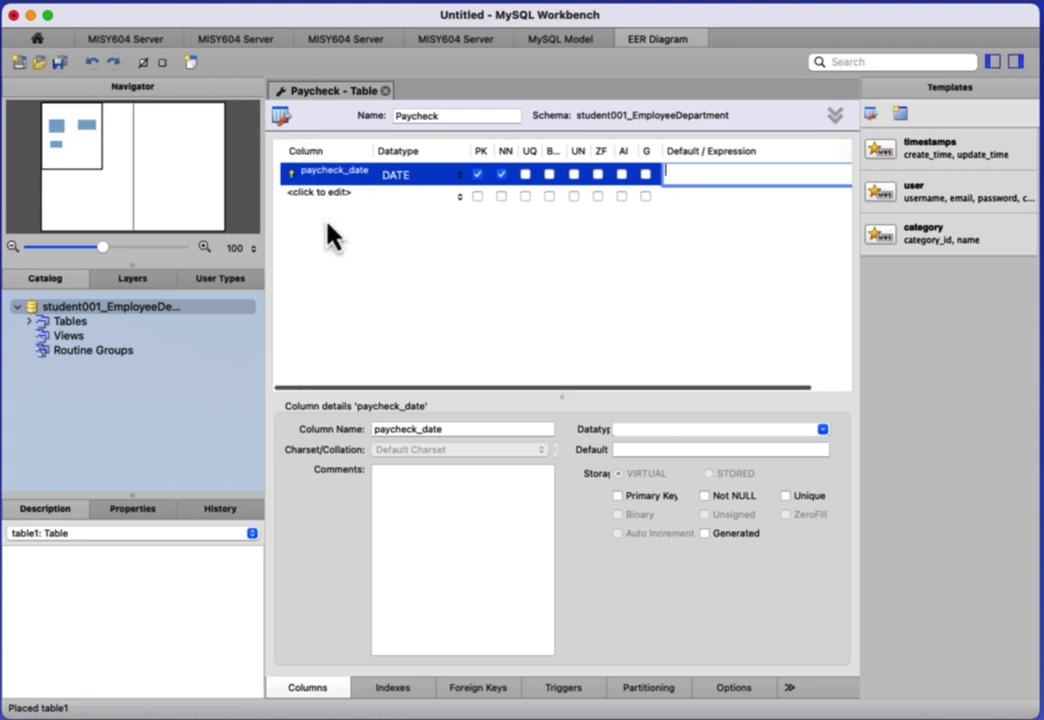
click(323, 193)
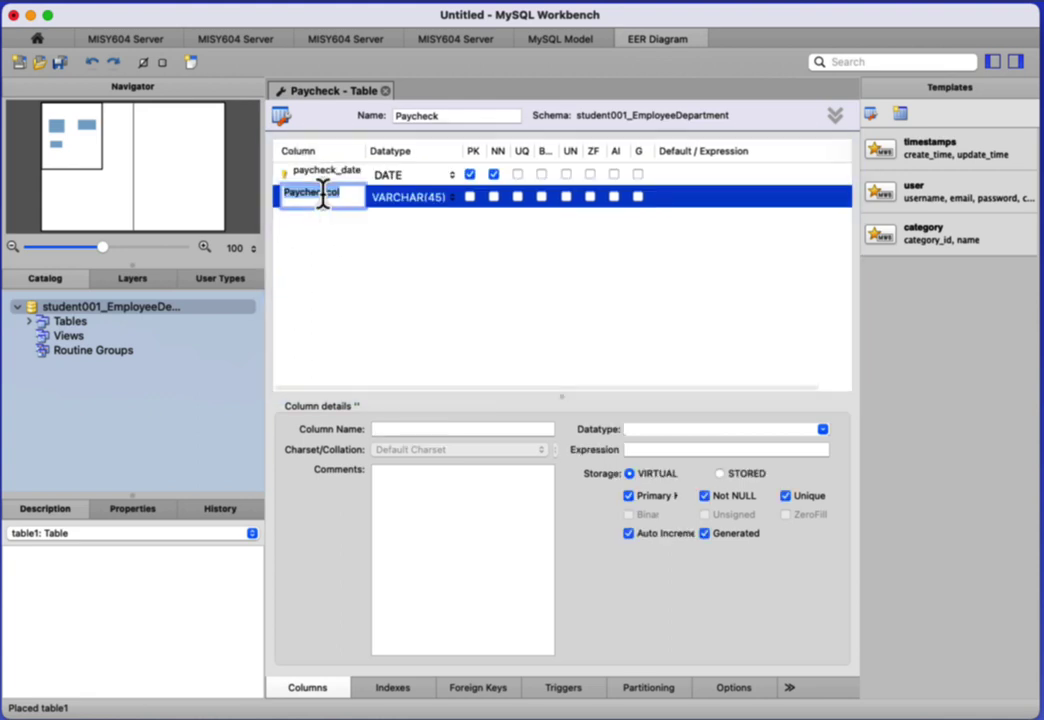
text(amount)
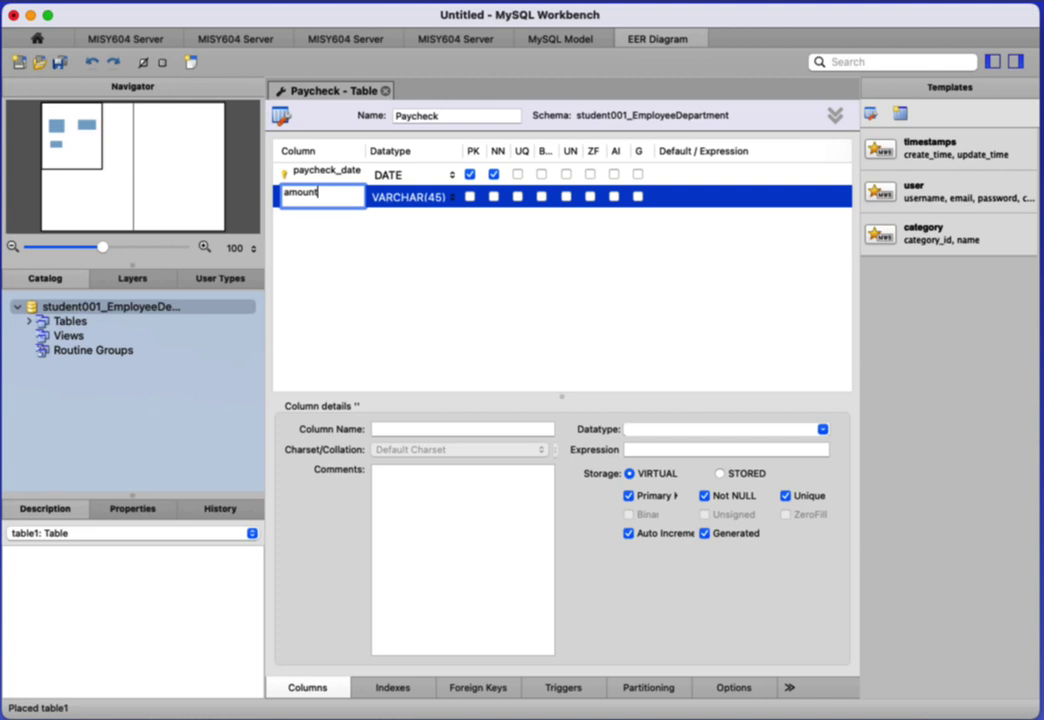
key(Tab)
text(DECIM)
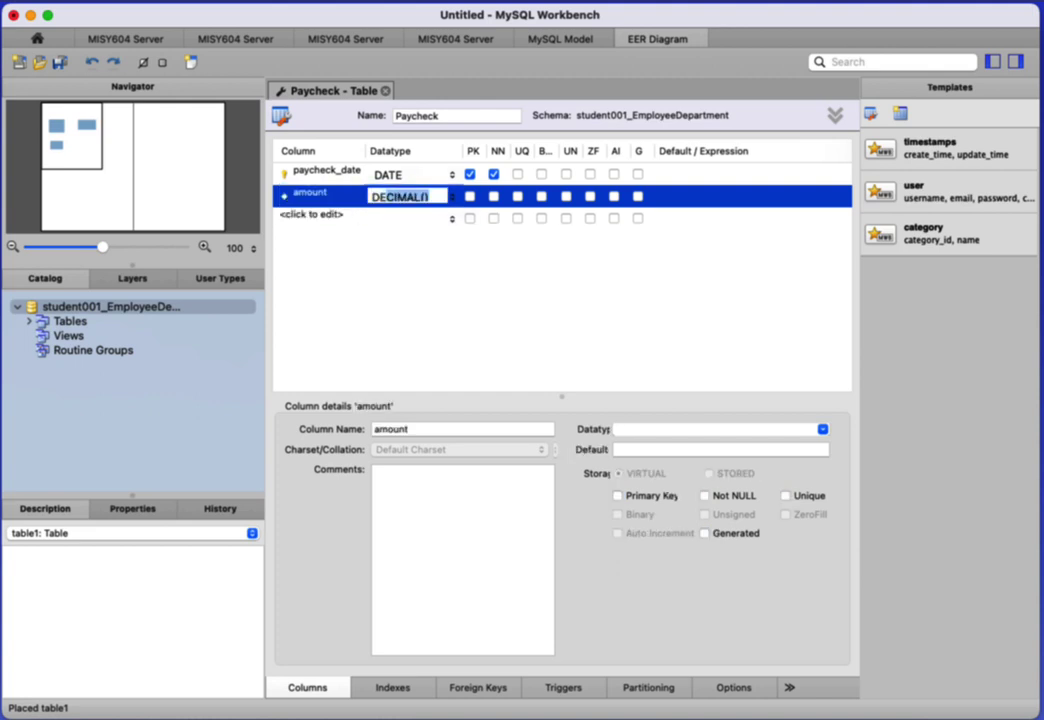
text(AL(10,2))
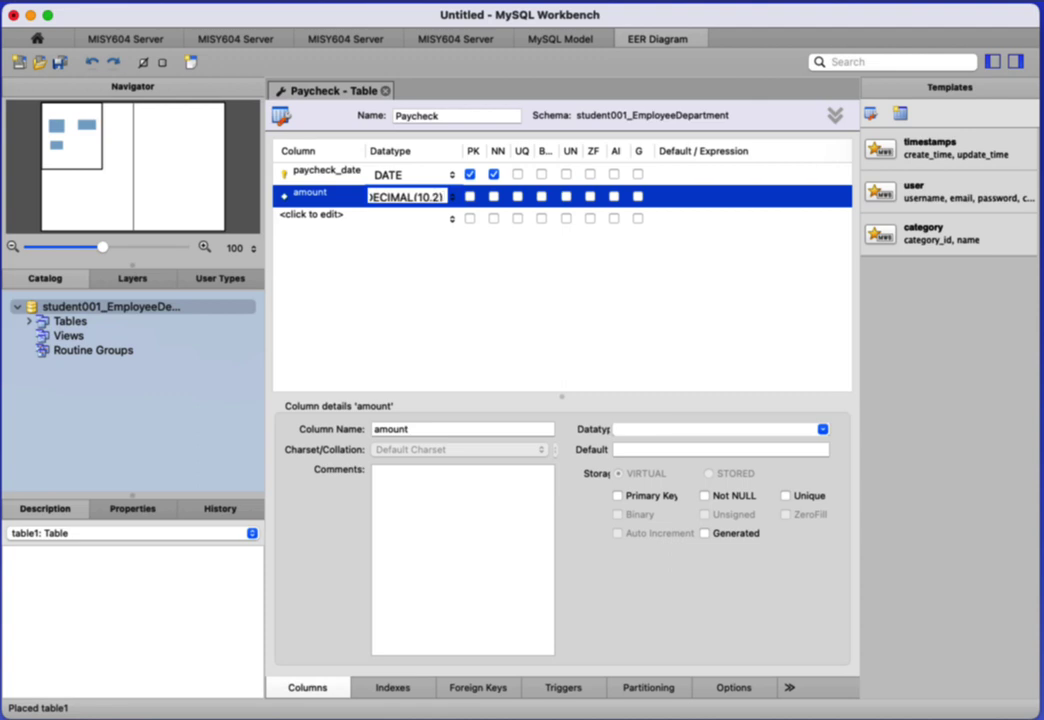
key(Tab)
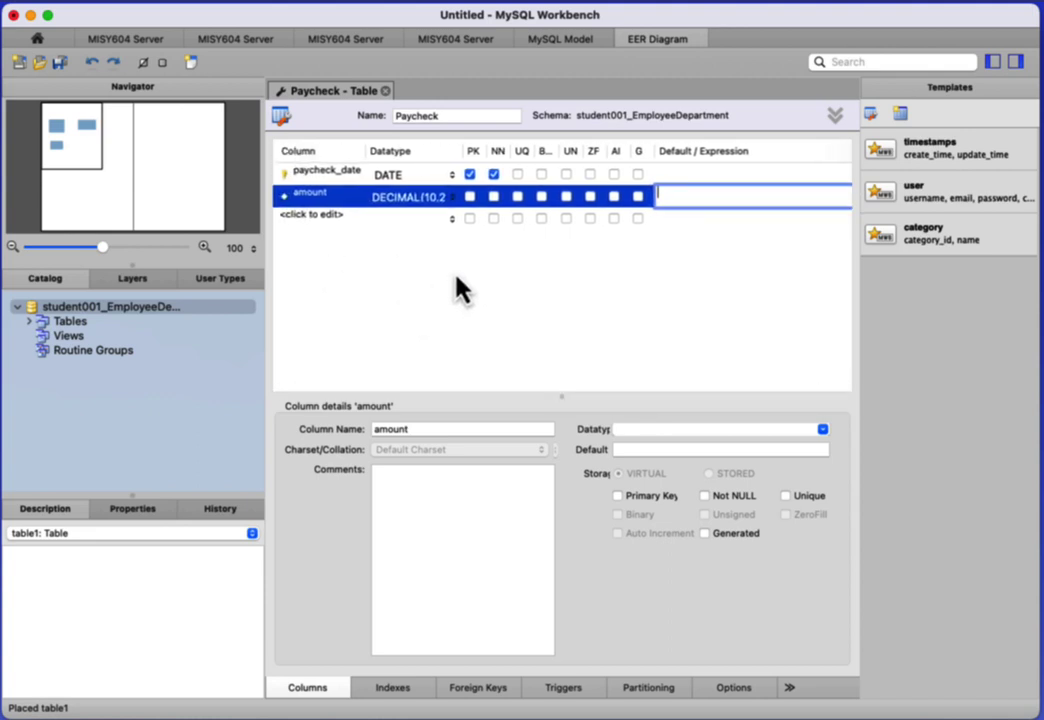
click(494, 197)
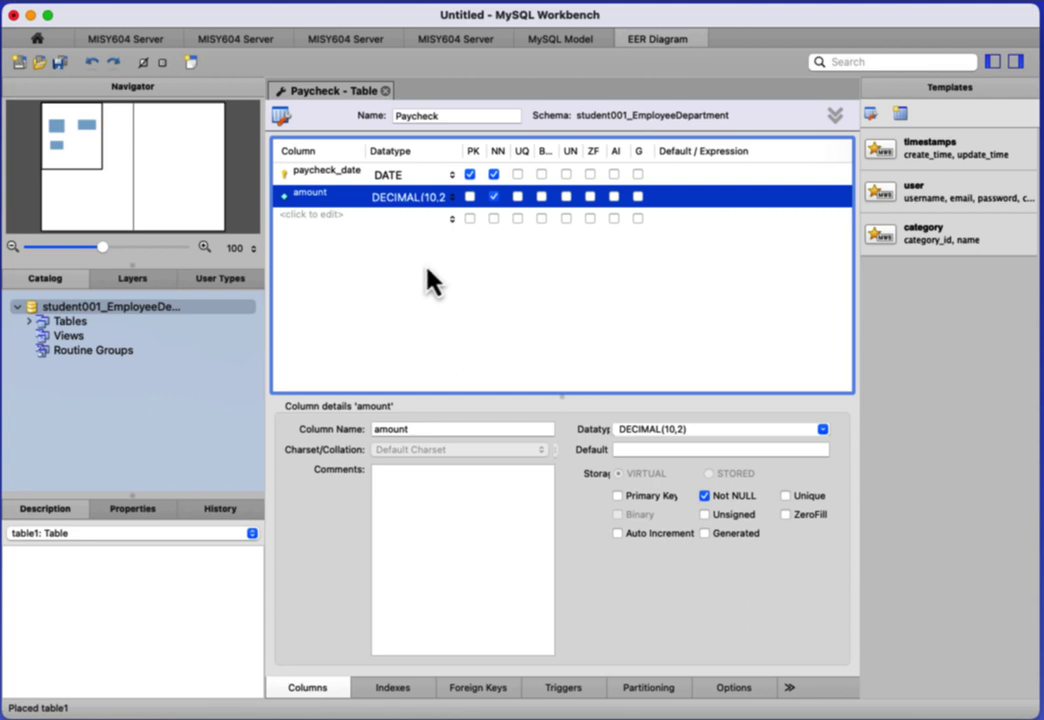
click(385, 90)
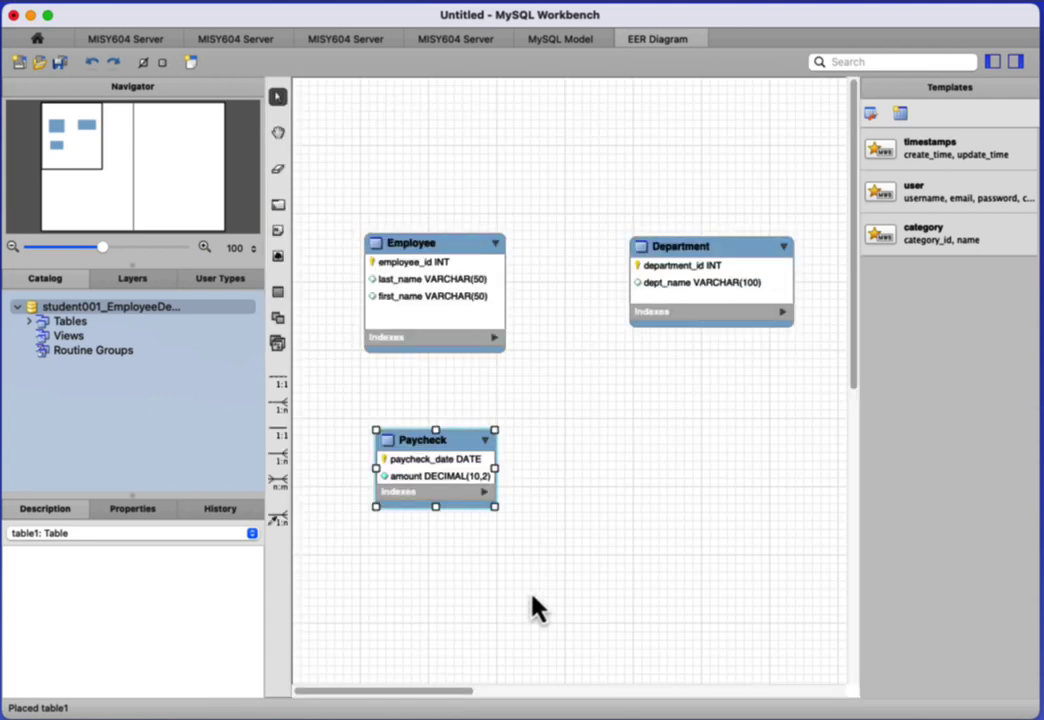
Step: Enlarge the Paycheck table in the diagram and line it up beneath the Employee table
drag(495, 508, 516, 535)
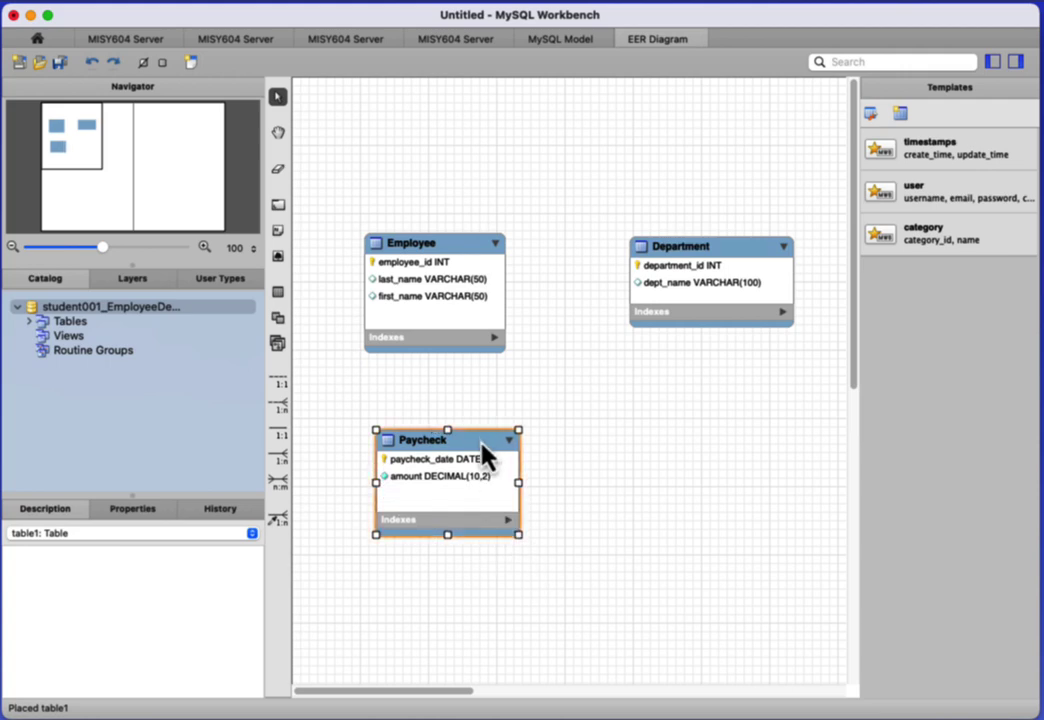
drag(487, 452, 470, 475)
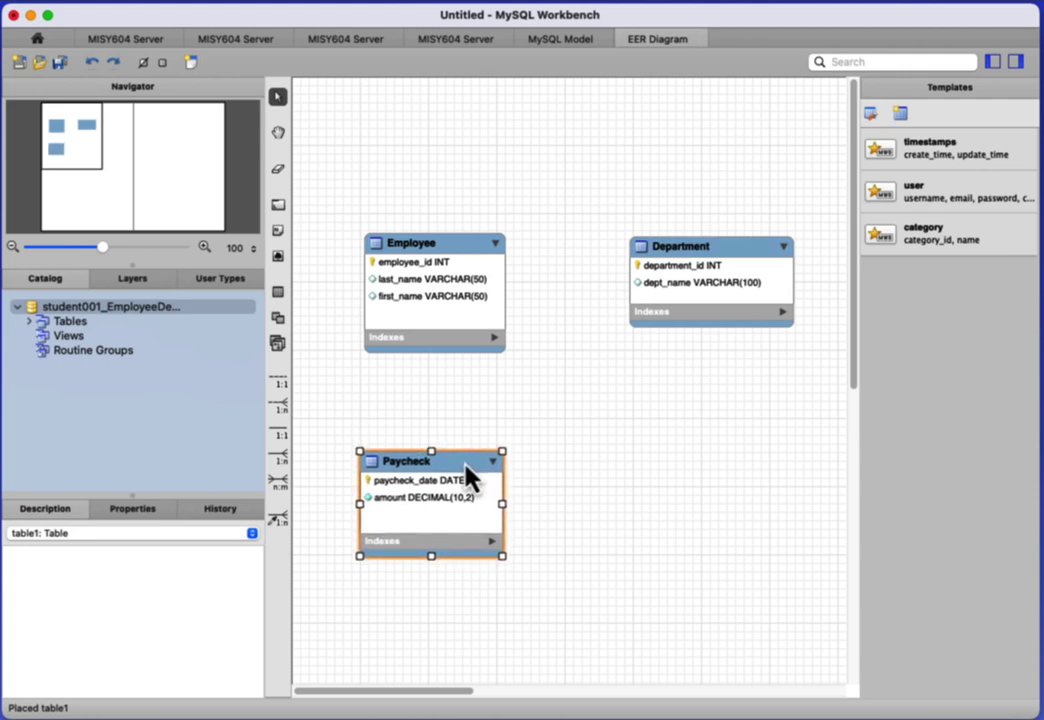
click(562, 483)
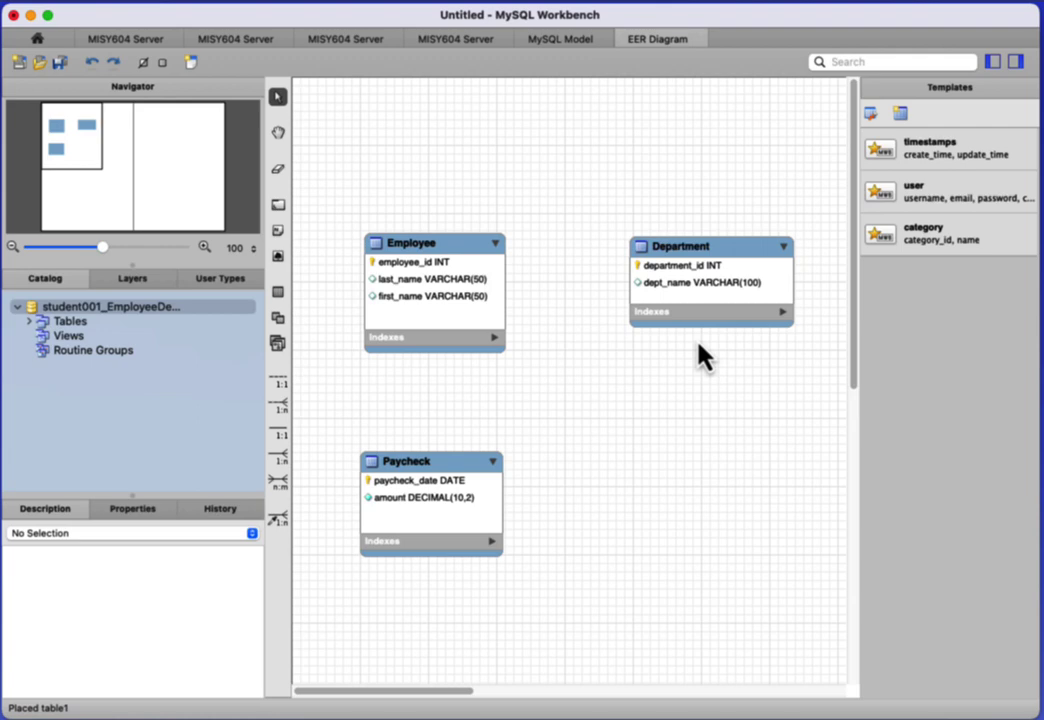
Step: Create a non-identifying 1:n relationship from Employee to Department, and shift the Department table slightly to straighten the connector
click(280, 407)
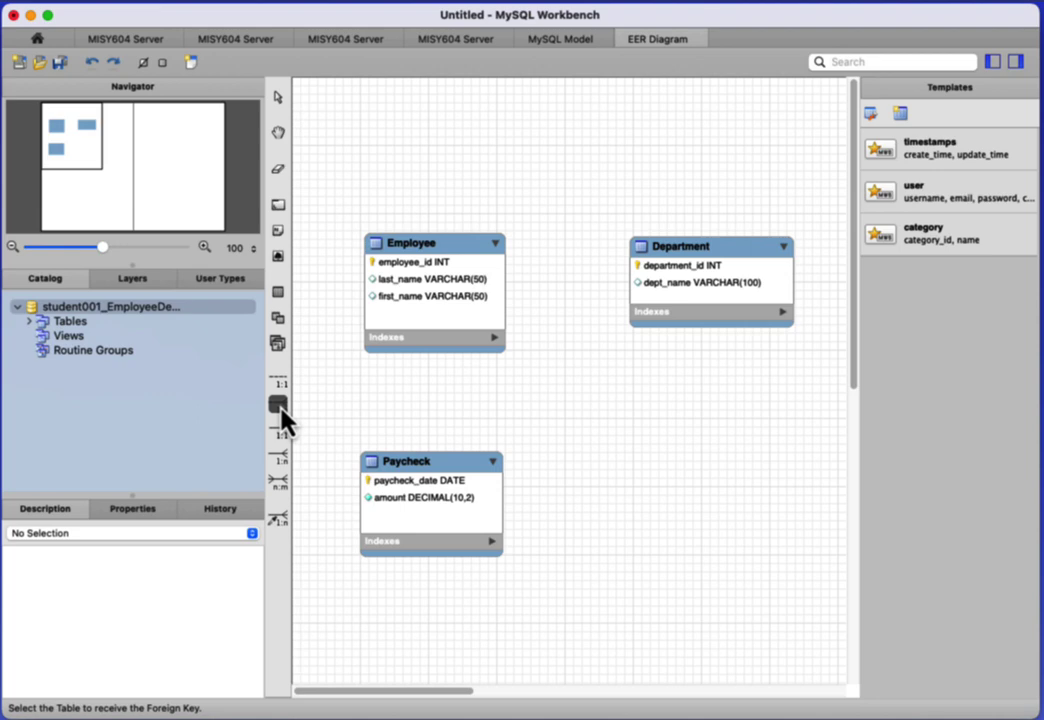
click(454, 250)
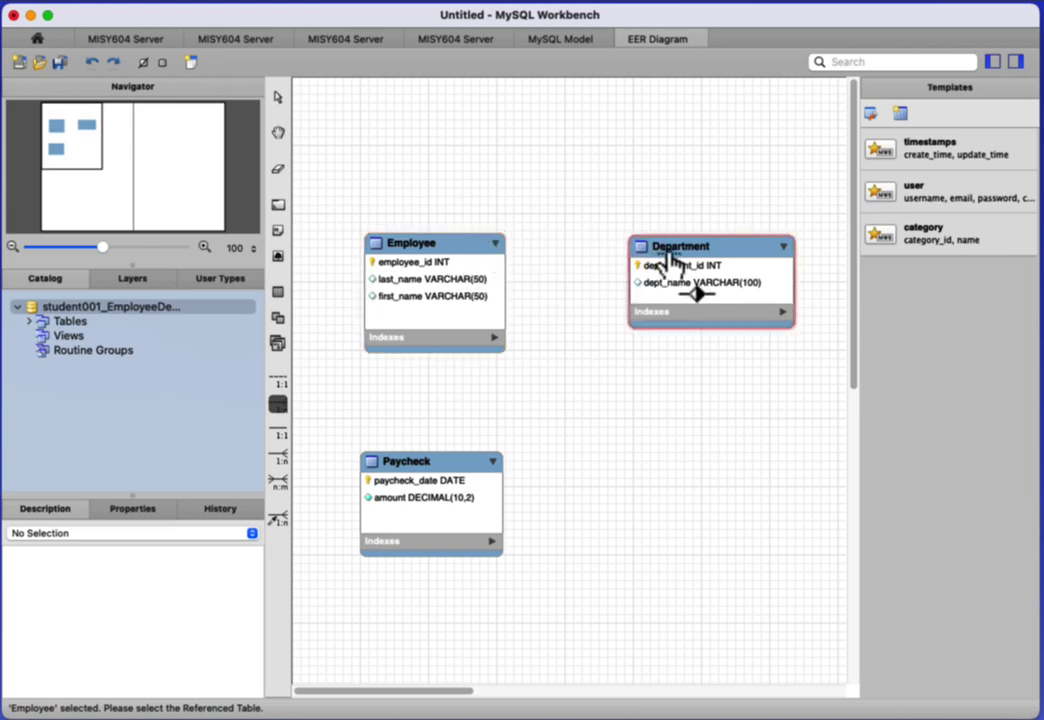
click(730, 262)
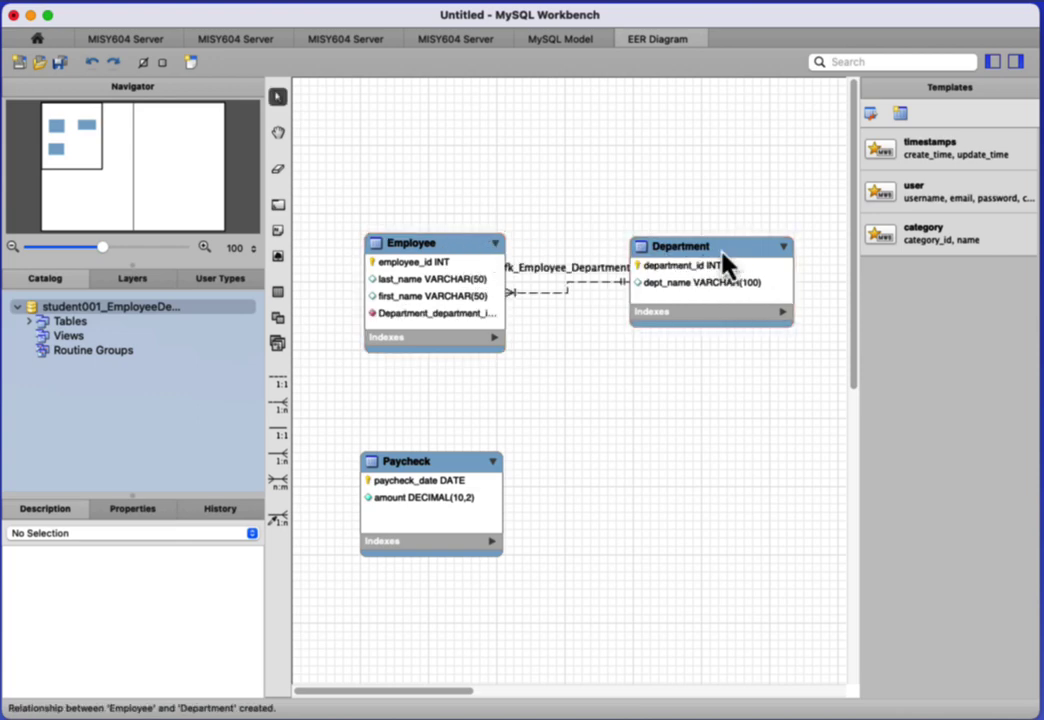
drag(727, 265, 735, 275)
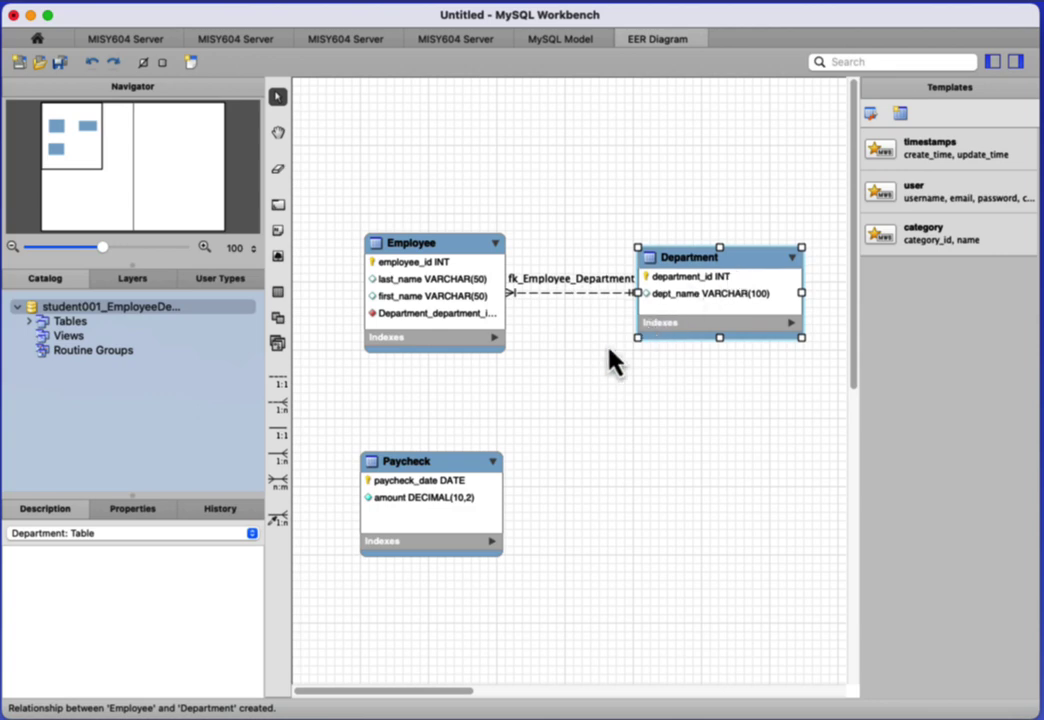
Step: Change the caption of the relationship between Employee and Department to "assigned to" and close the relationship editor
double_click(561, 293)
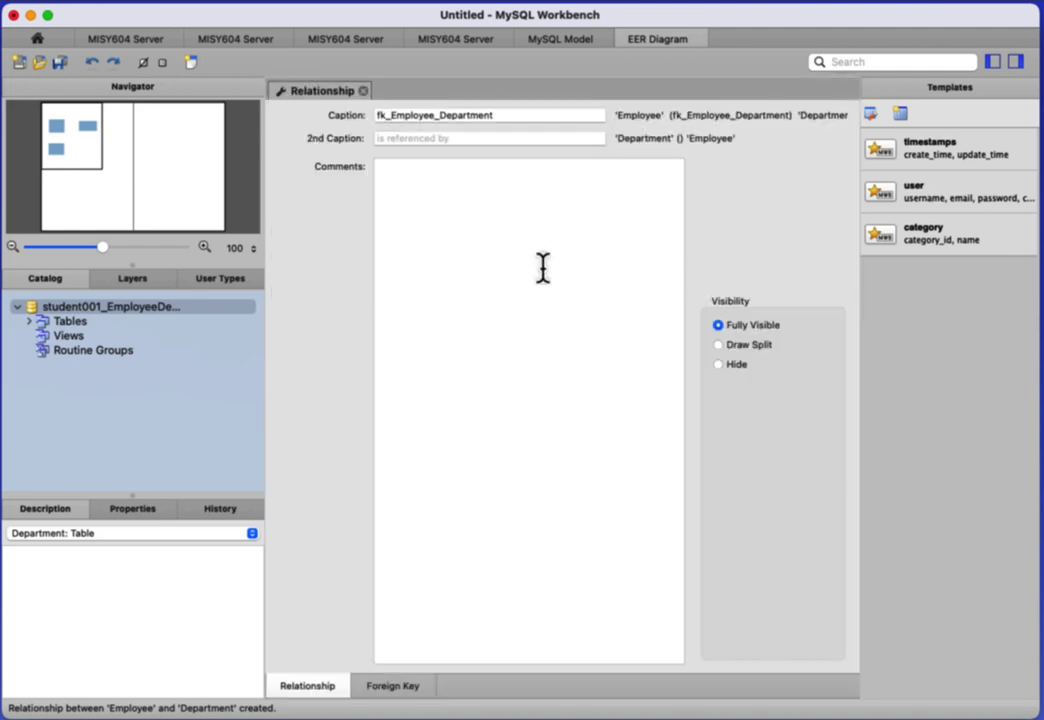
click(514, 115)
drag(514, 115, 290, 125)
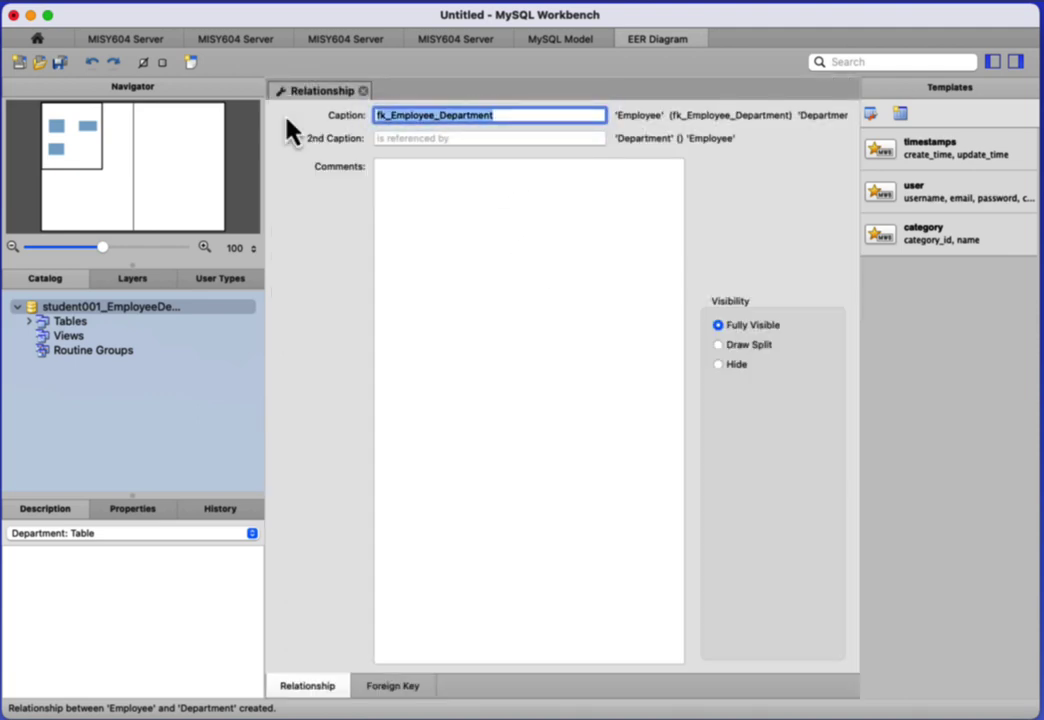
text(assigned to)
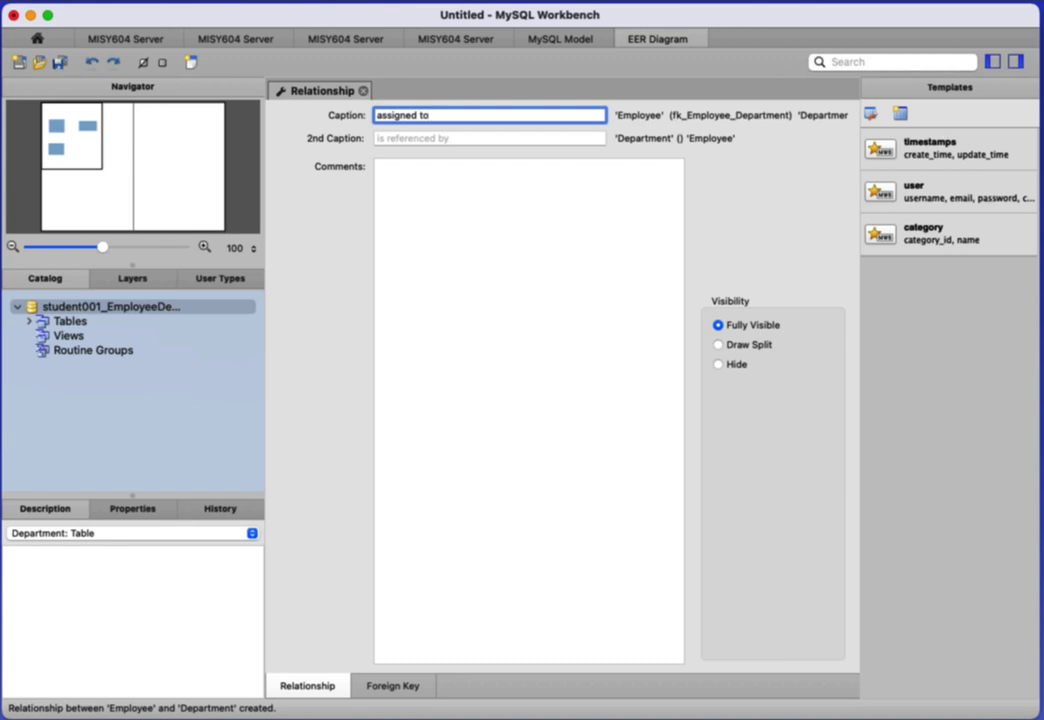
click(364, 92)
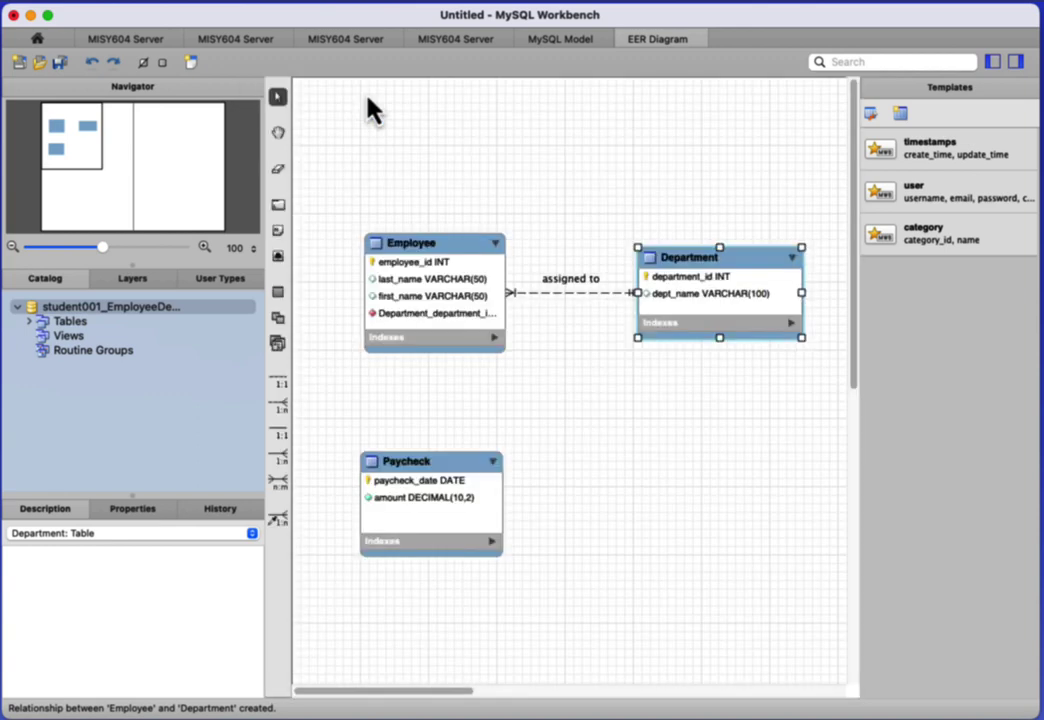
click(571, 366)
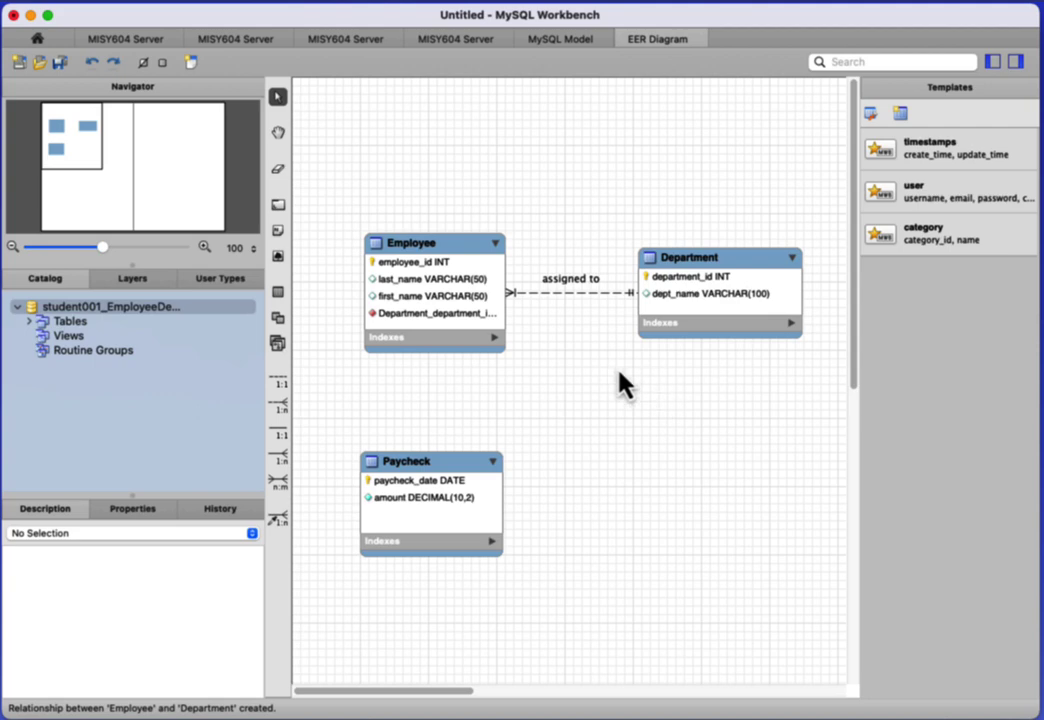
Step: Open the Employee table for editing, widen its column-name field and remove the not-null constraint from the Department_department_id column
click(449, 316)
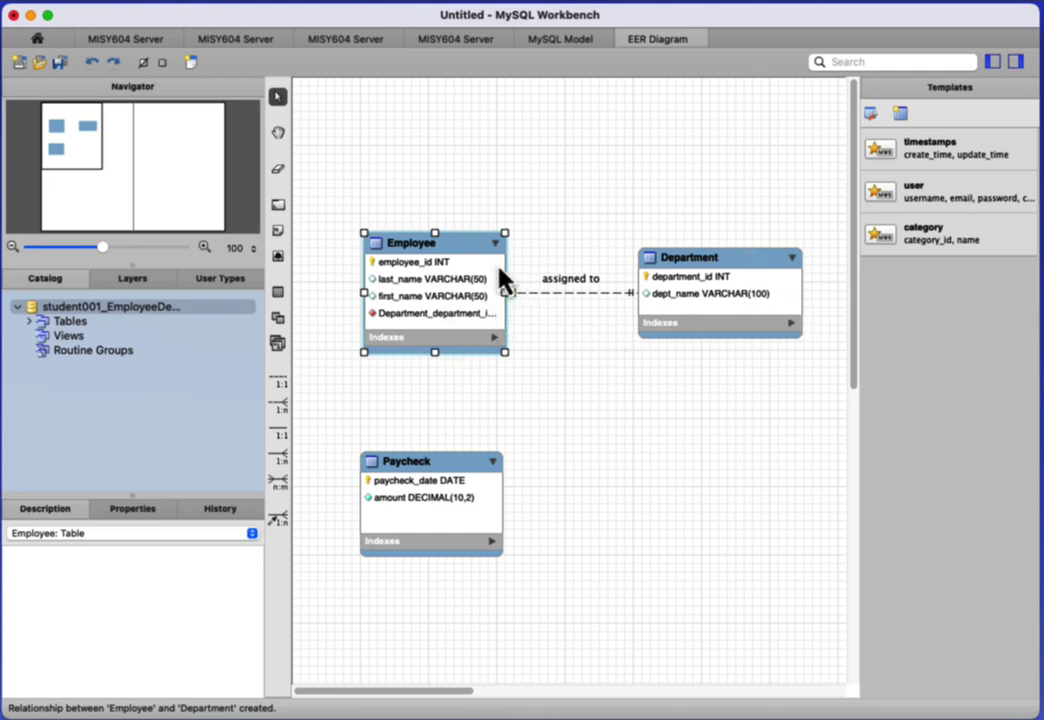
double_click(464, 253)
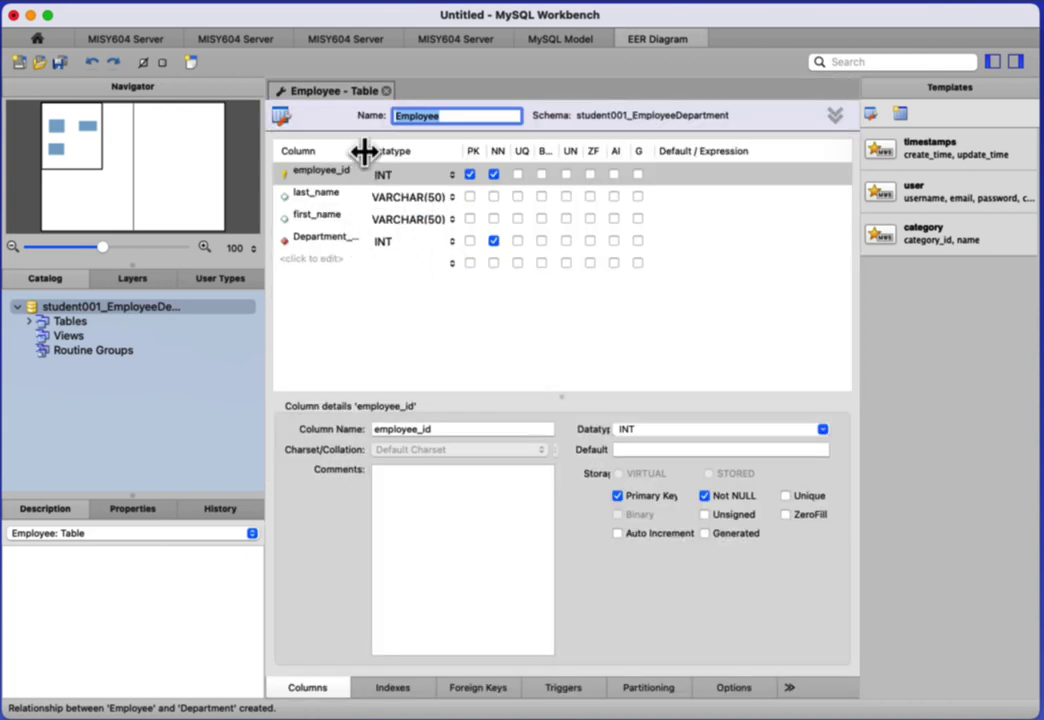
drag(363, 151, 430, 152)
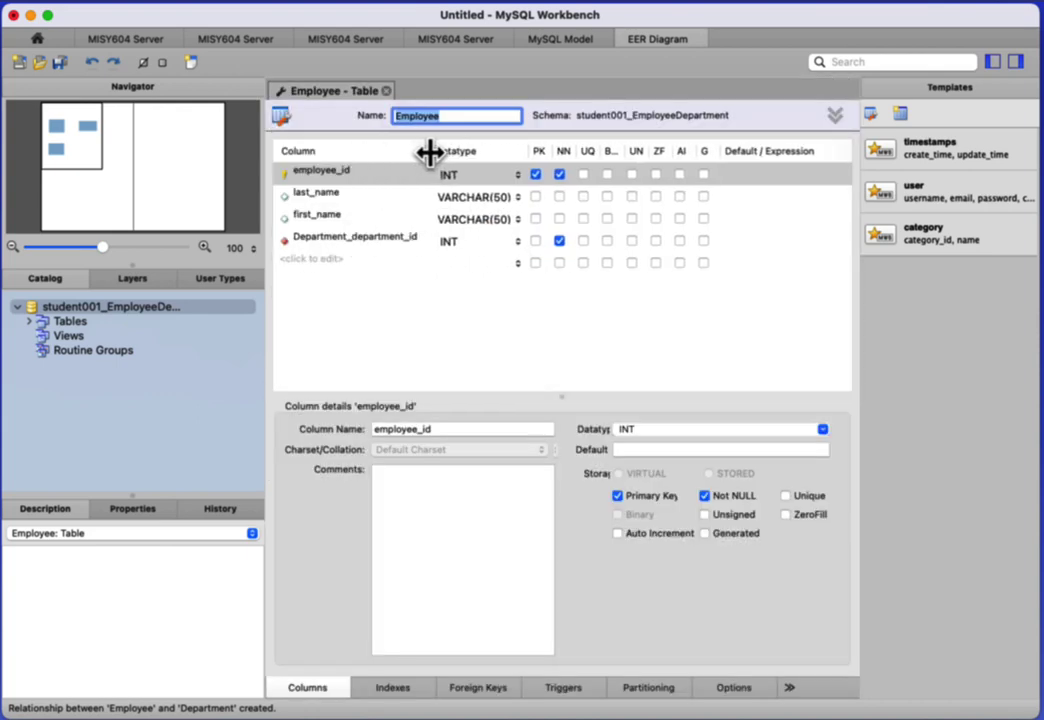
click(560, 245)
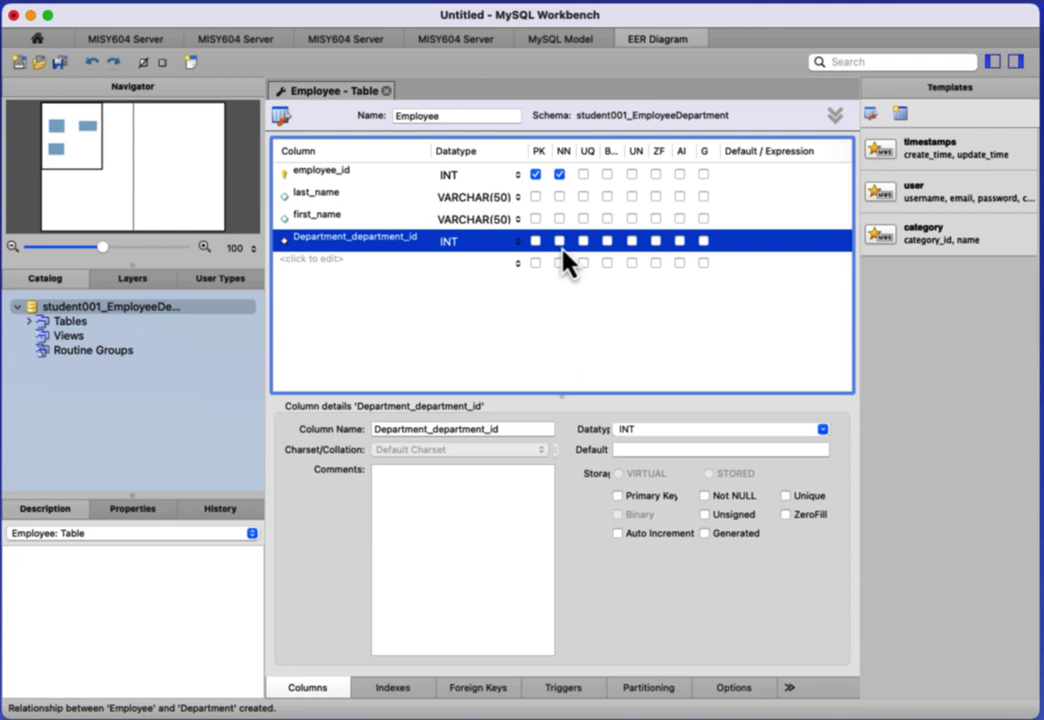
Step: Rename the Employee table's Department_department_id column to department_id and close the table editor
double_click(351, 238)
click(351, 238)
drag(351, 240, 291, 238)
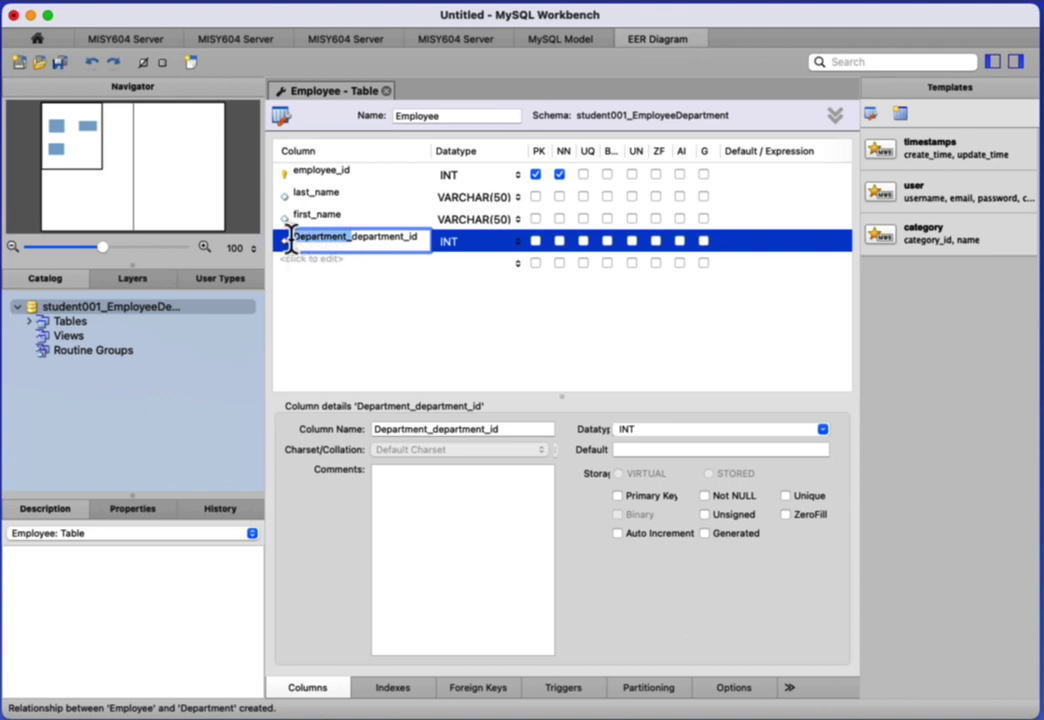
key(BackSpace)
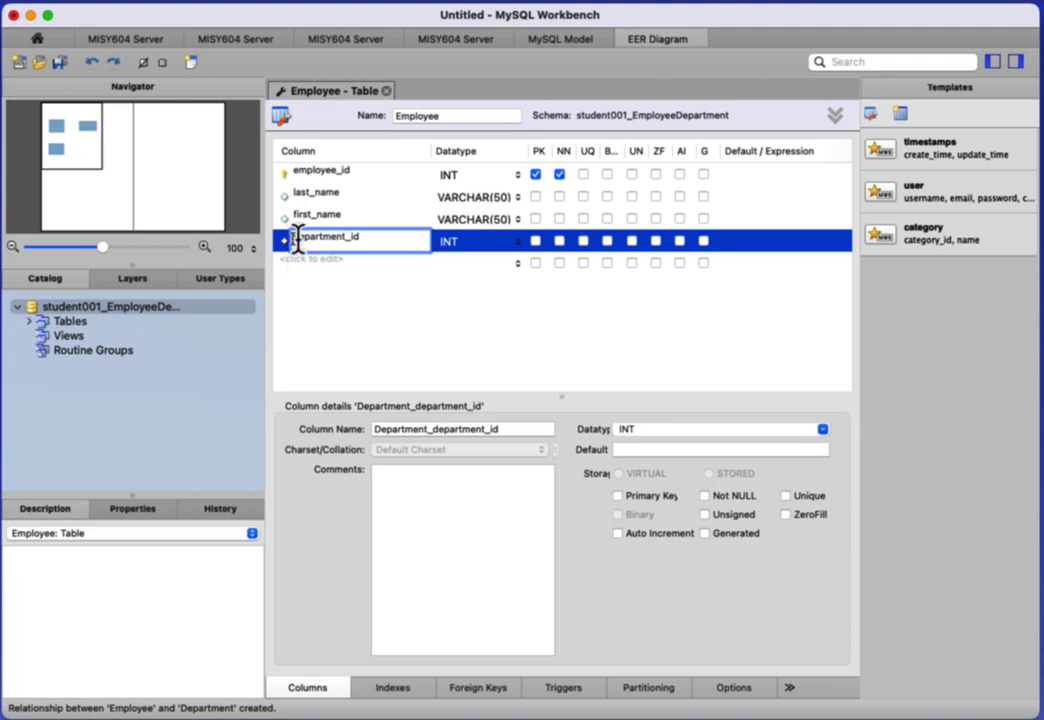
click(390, 311)
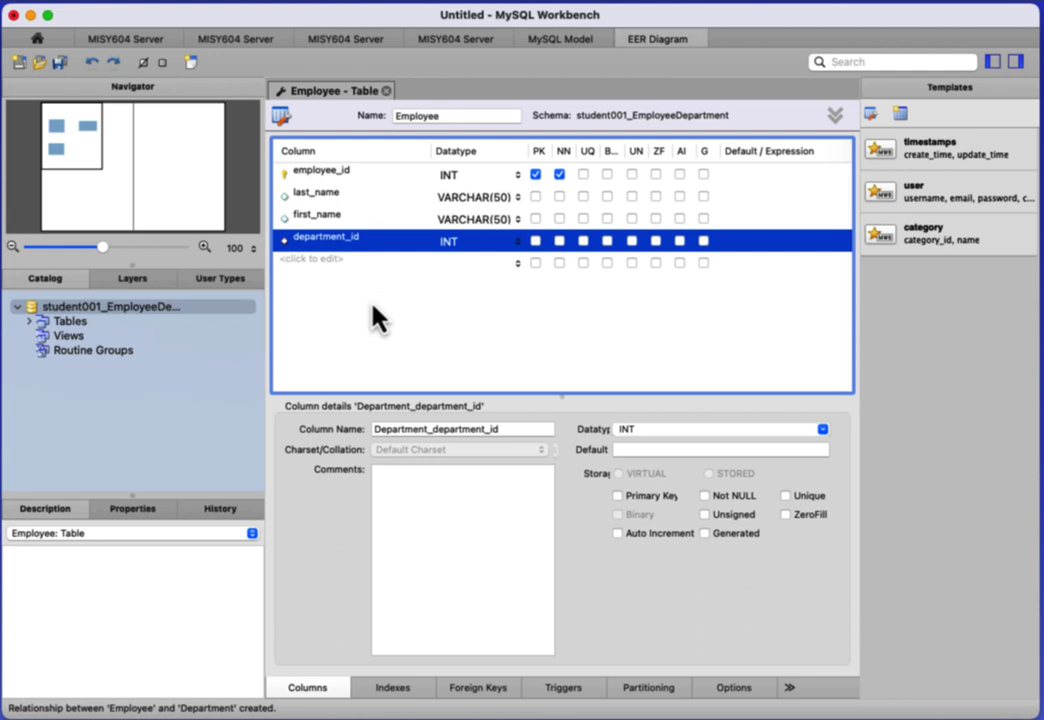
click(387, 91)
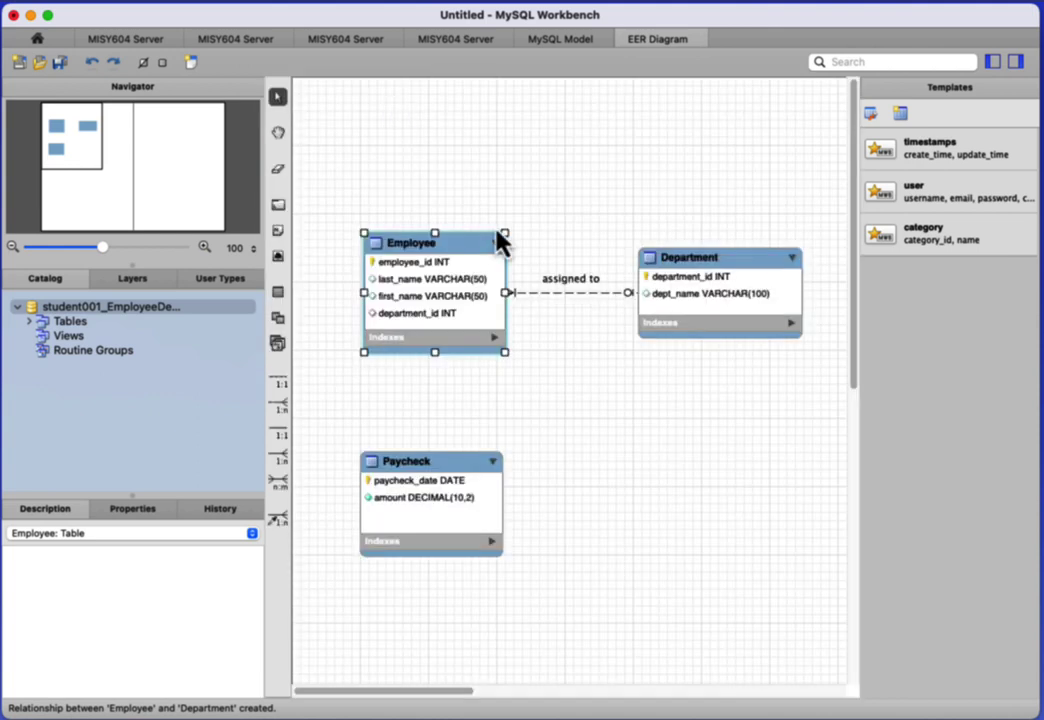
click(550, 374)
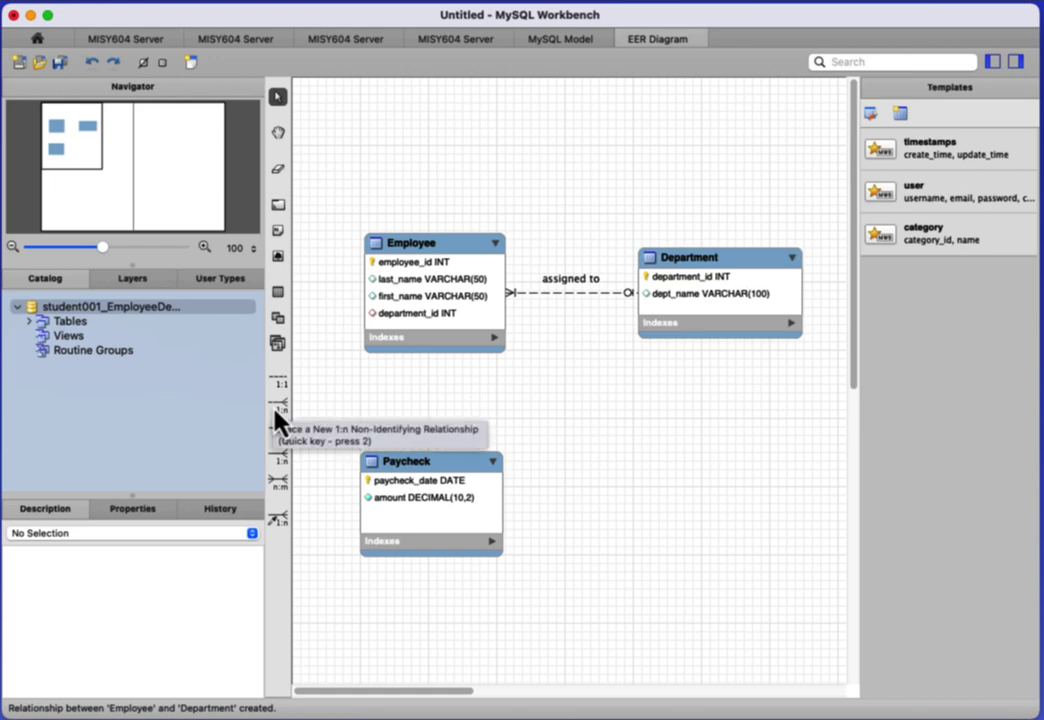
Step: Create an identifying 1:n relationship with Paycheck receiving the foreign key and Employee as the referenced table
click(279, 462)
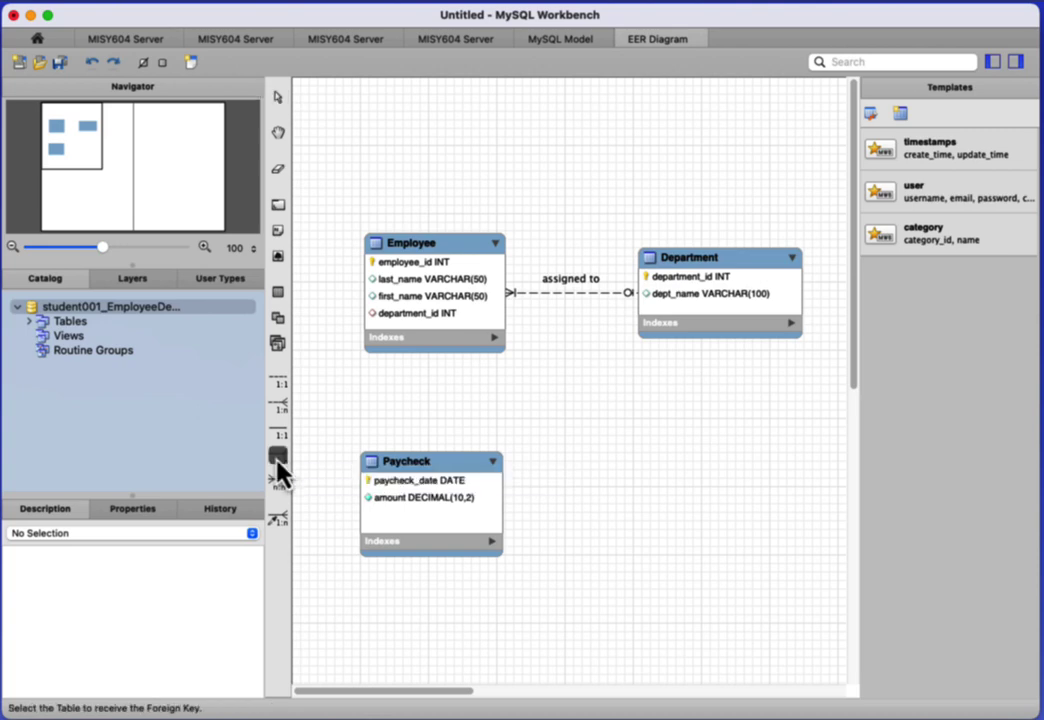
click(447, 461)
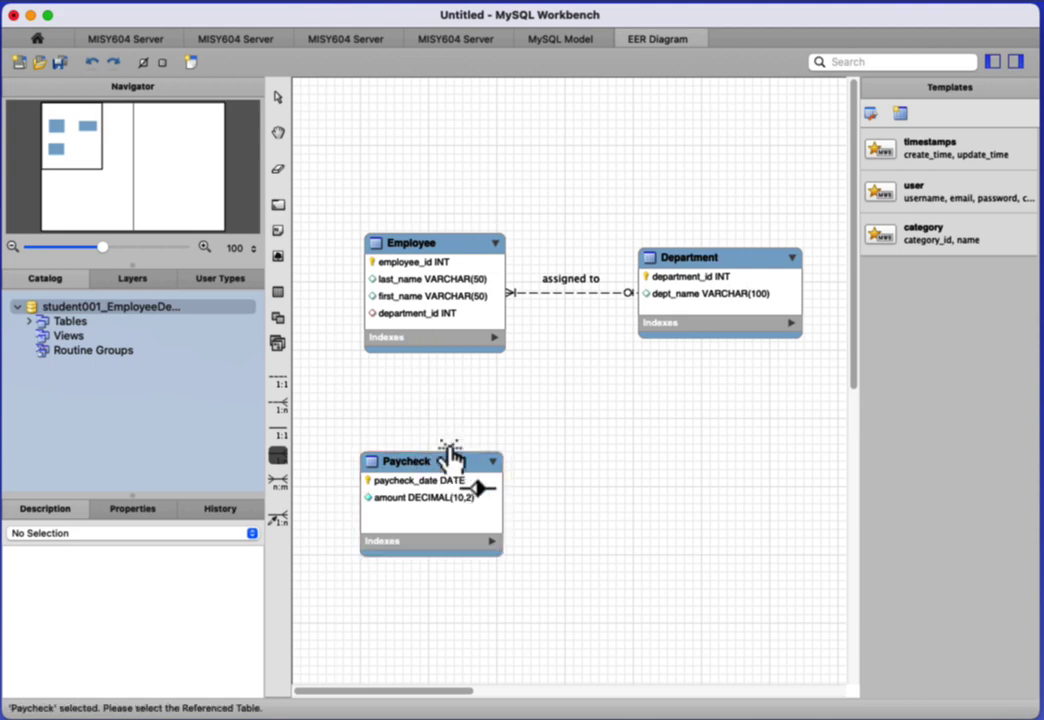
click(452, 262)
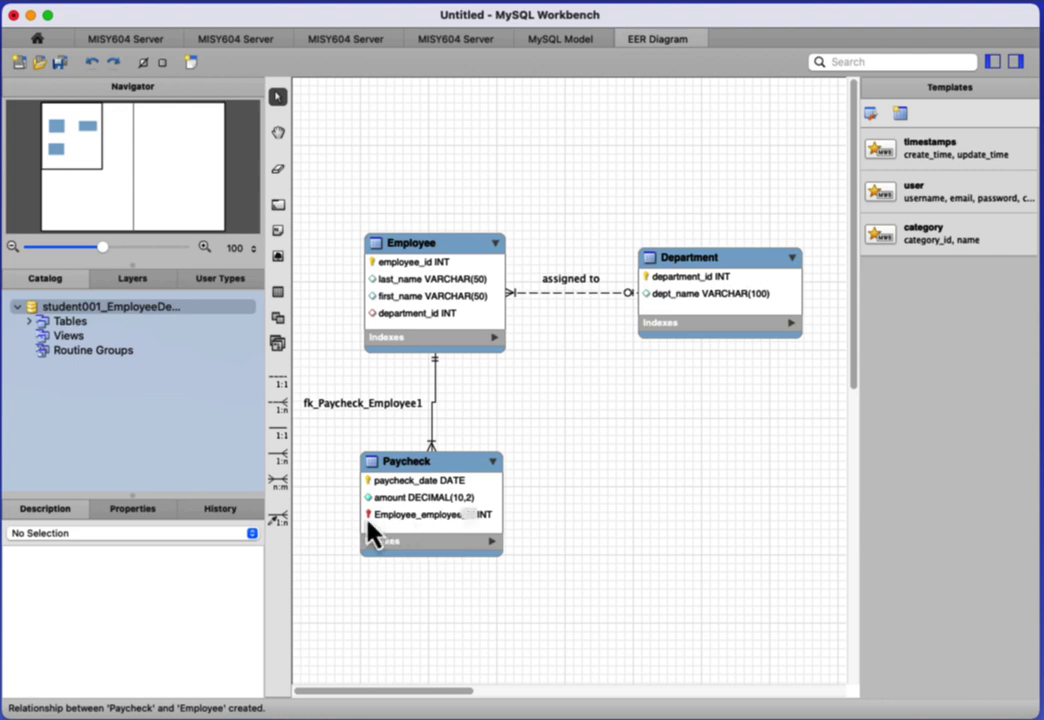
click(397, 326)
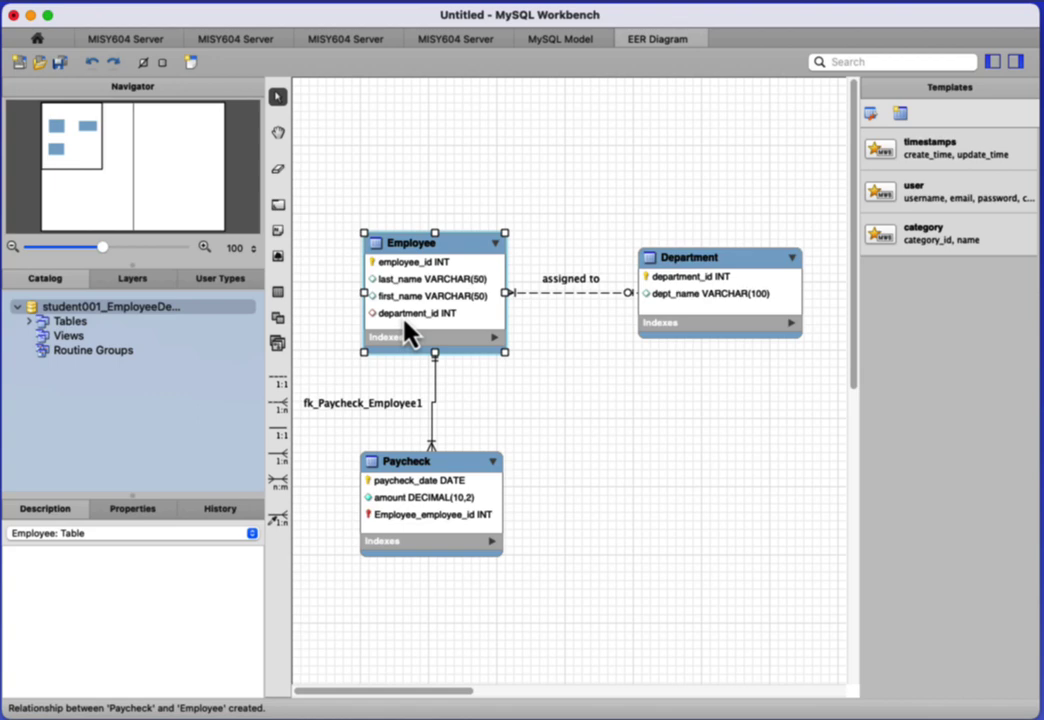
click(429, 525)
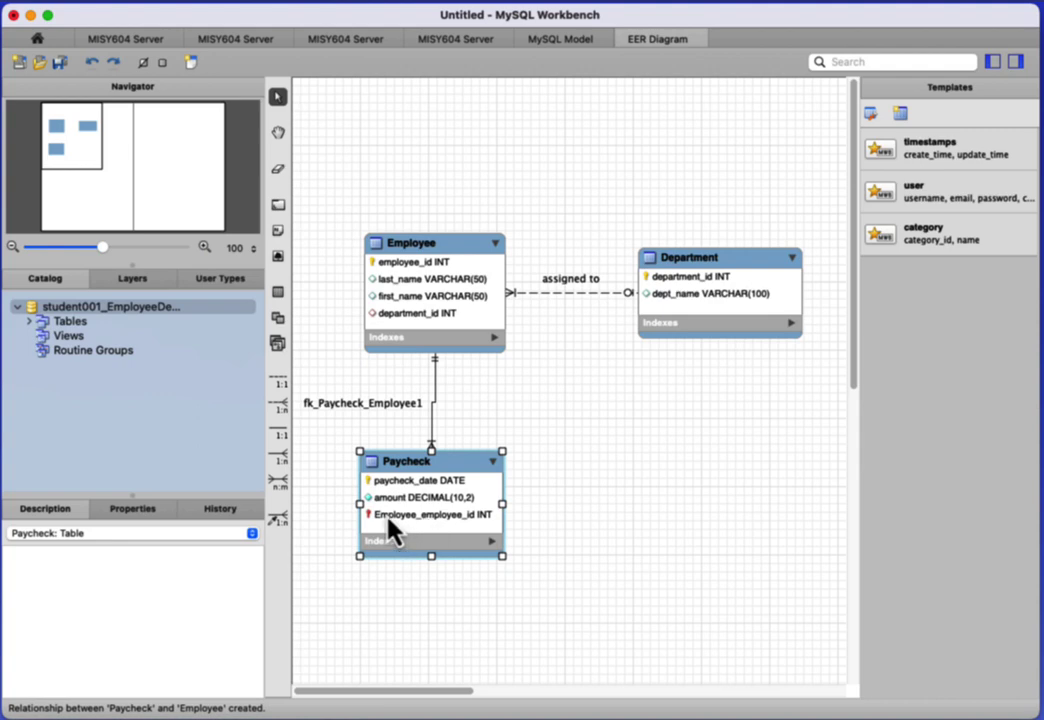
Step: Rename the Paycheck table's Employee_employee_id column to employee_id
double_click(405, 462)
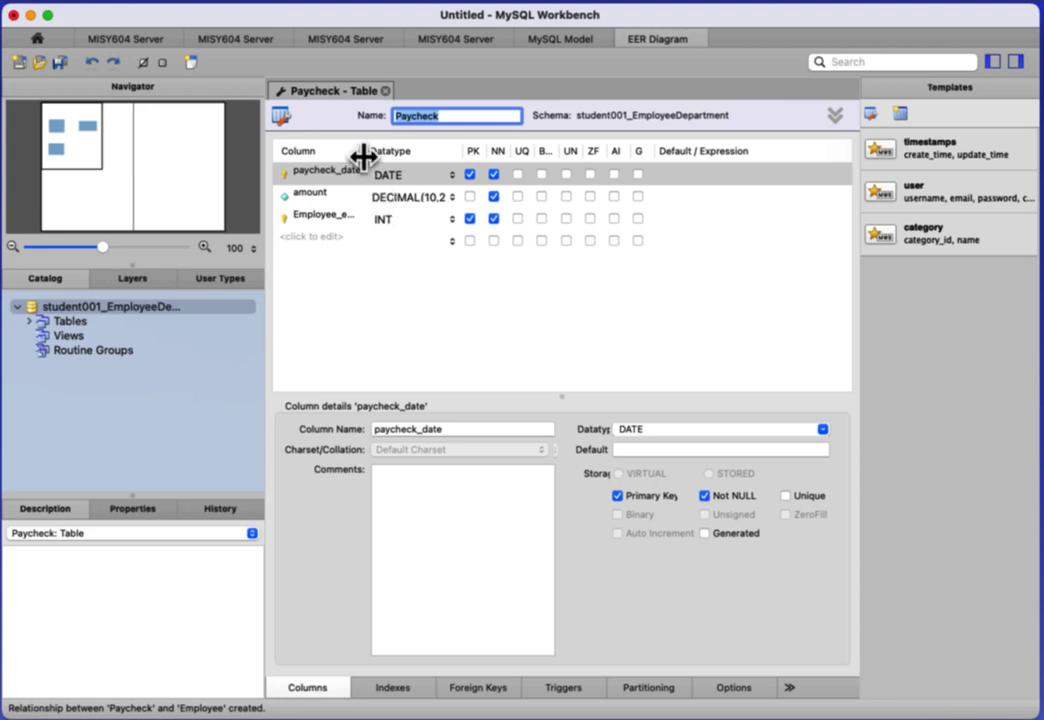
drag(363, 155, 423, 156)
click(333, 222)
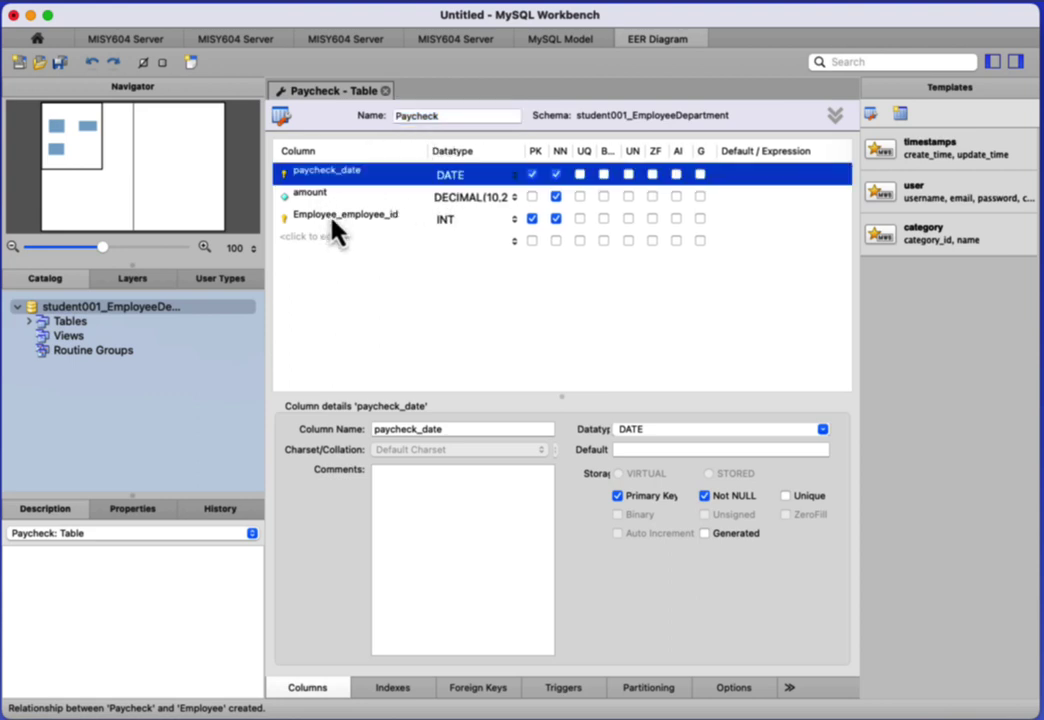
click(343, 218)
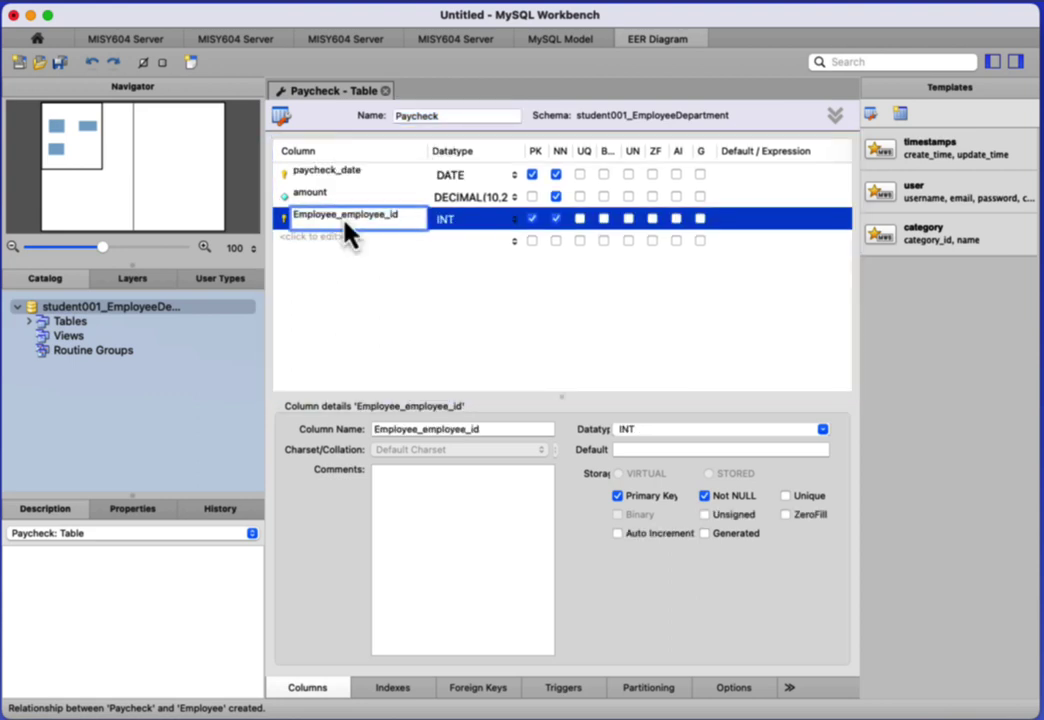
key(BackSpace)
key(BackSpace)
key(BackSpace)
key(BackSpace)
key(BackSpace)
key(BackSpace)
key(BackSpace)
key(BackSpace)
key(BackSpace)
key(Return)
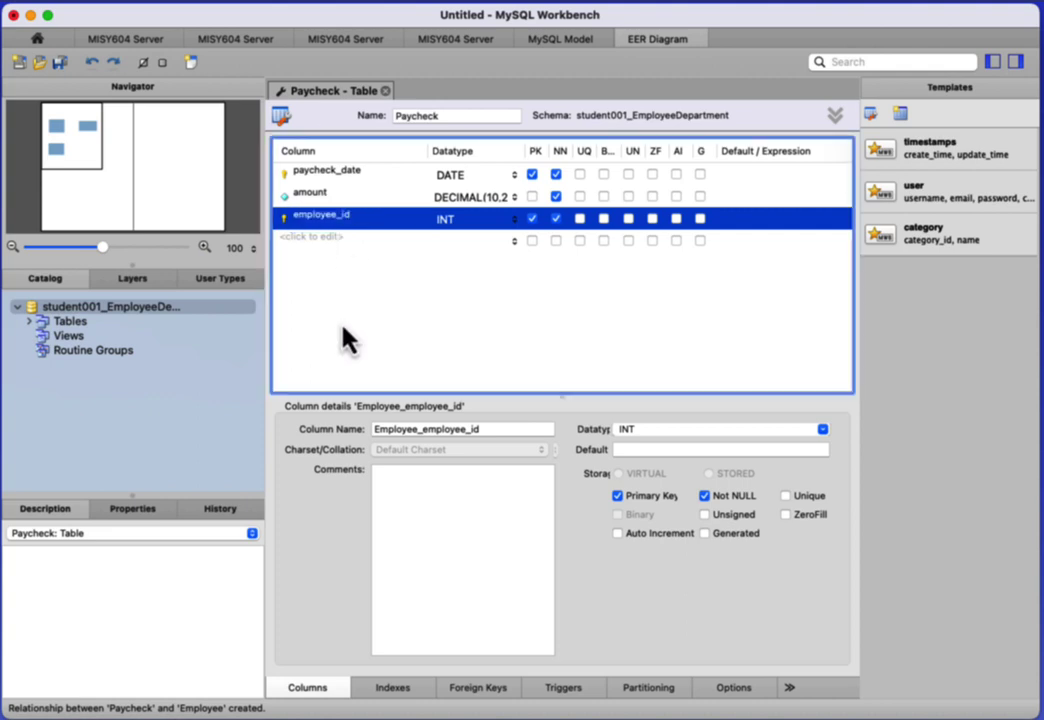
Step: Move the employee_id column above amount in the Paycheck table and close the table editor
right_click(281, 226)
click(300, 230)
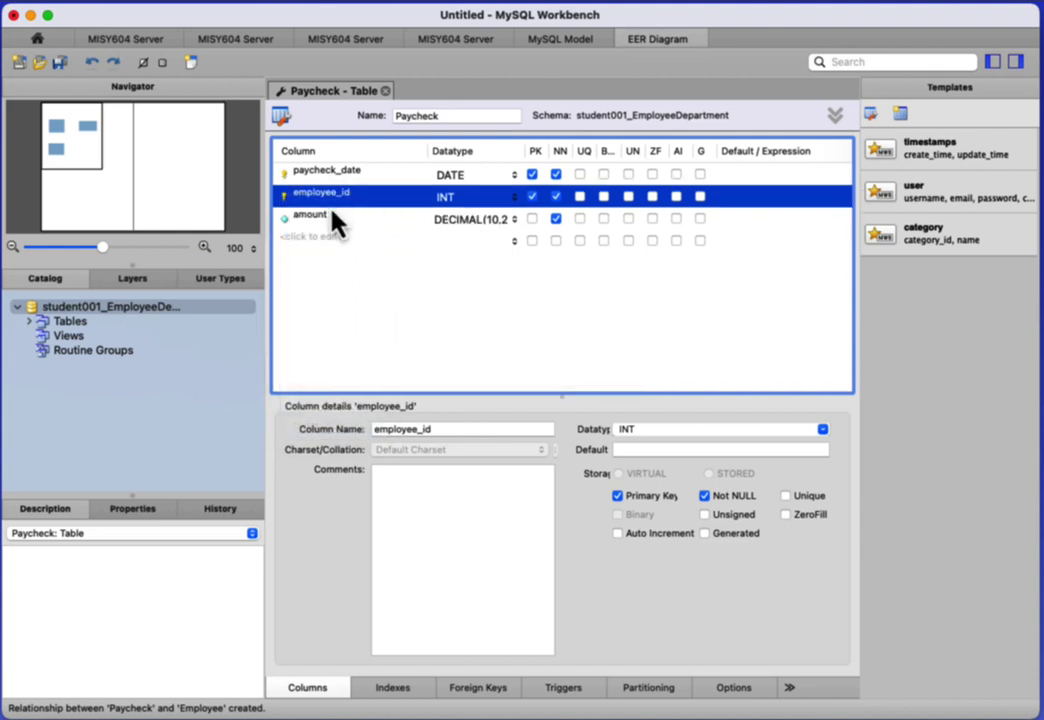
click(386, 91)
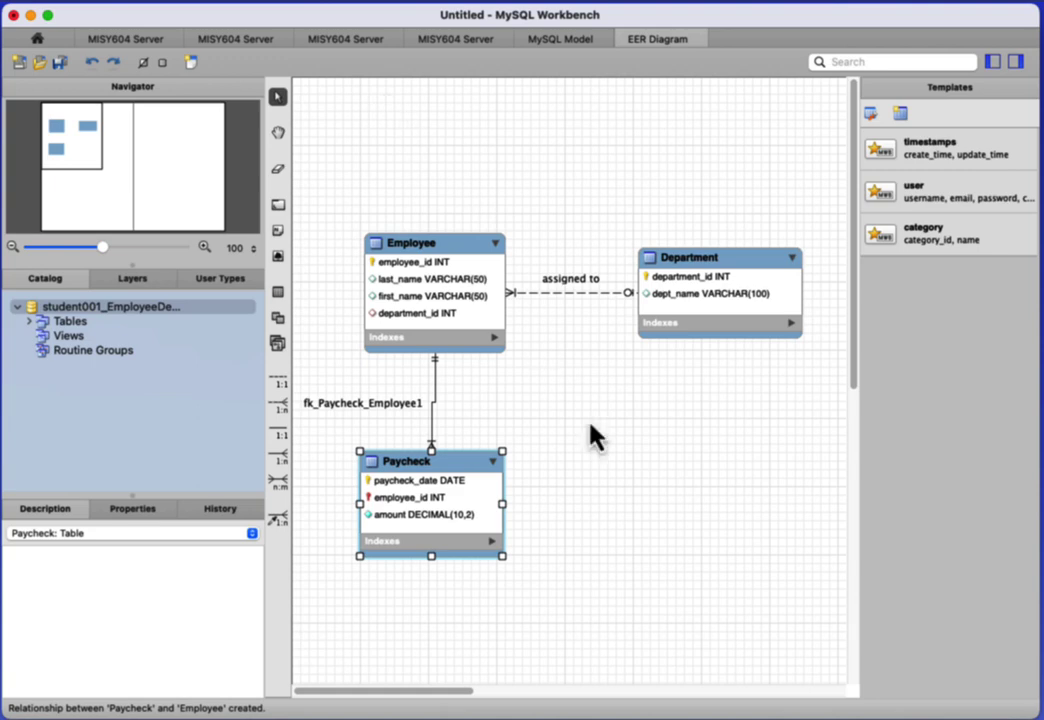
click(620, 540)
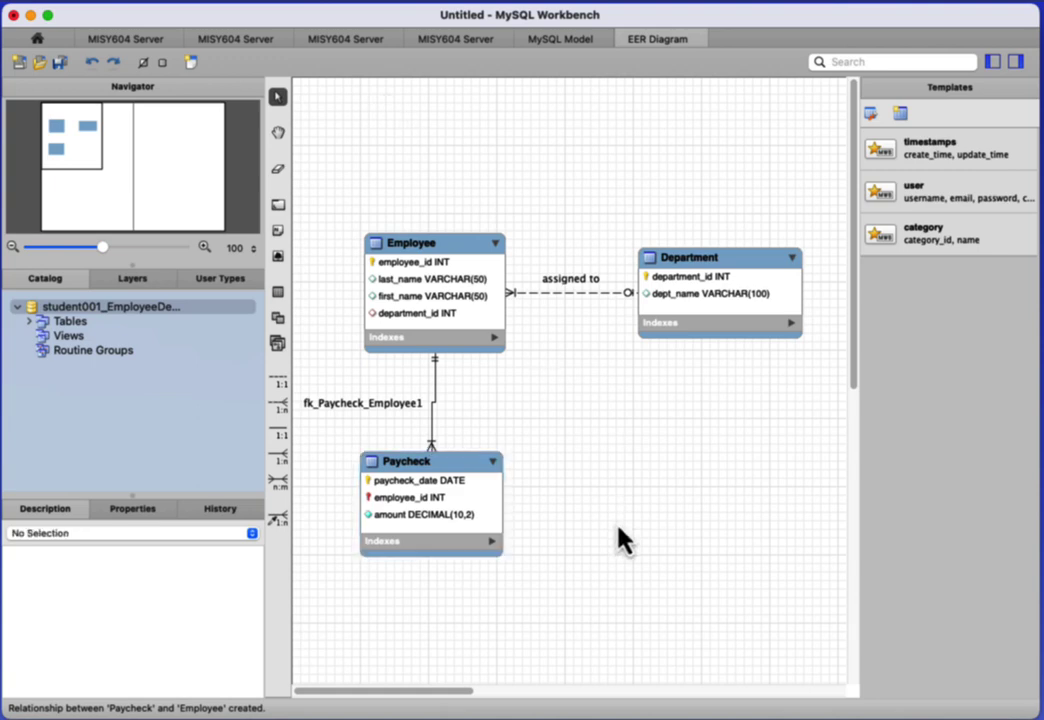
Step: Change the caption of the Paycheck–Employee relationship to "is paid" and shift the Paycheck table slightly to straighten the connector
double_click(436, 390)
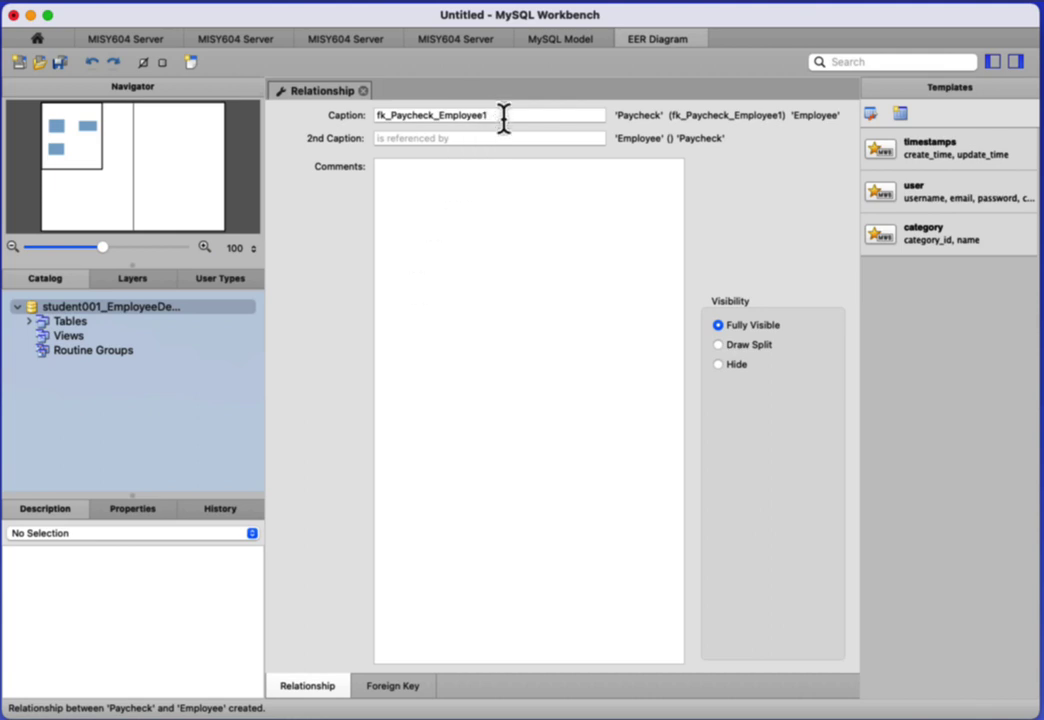
drag(503, 116, 355, 125)
key(BackSpace)
text(is)
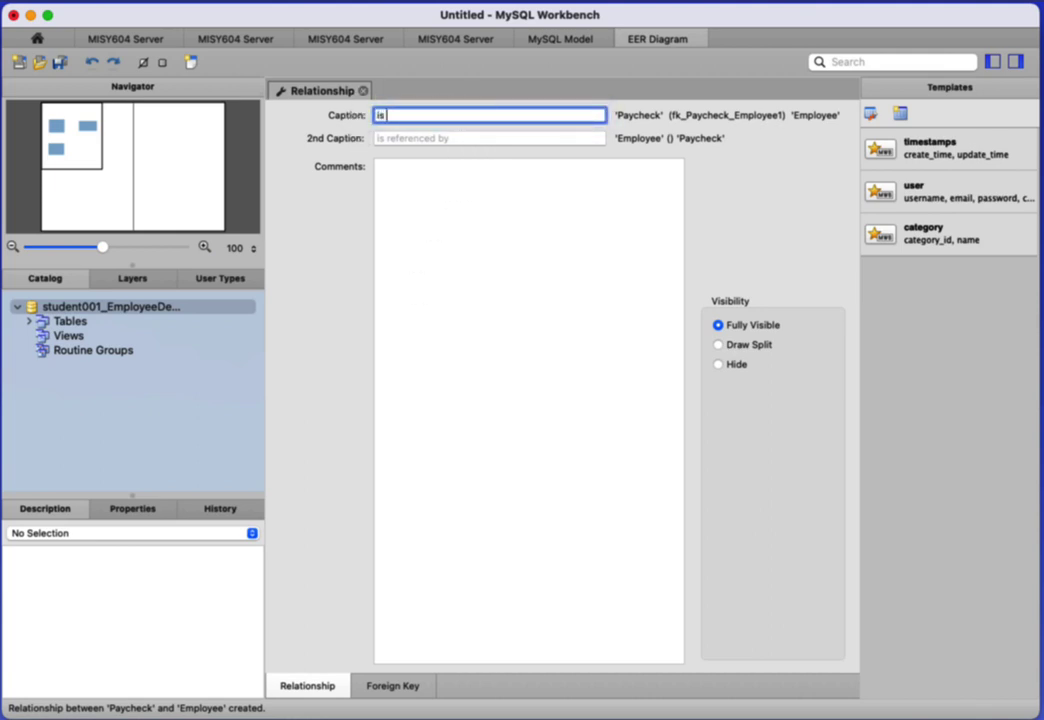
text( paid)
click(363, 90)
click(625, 450)
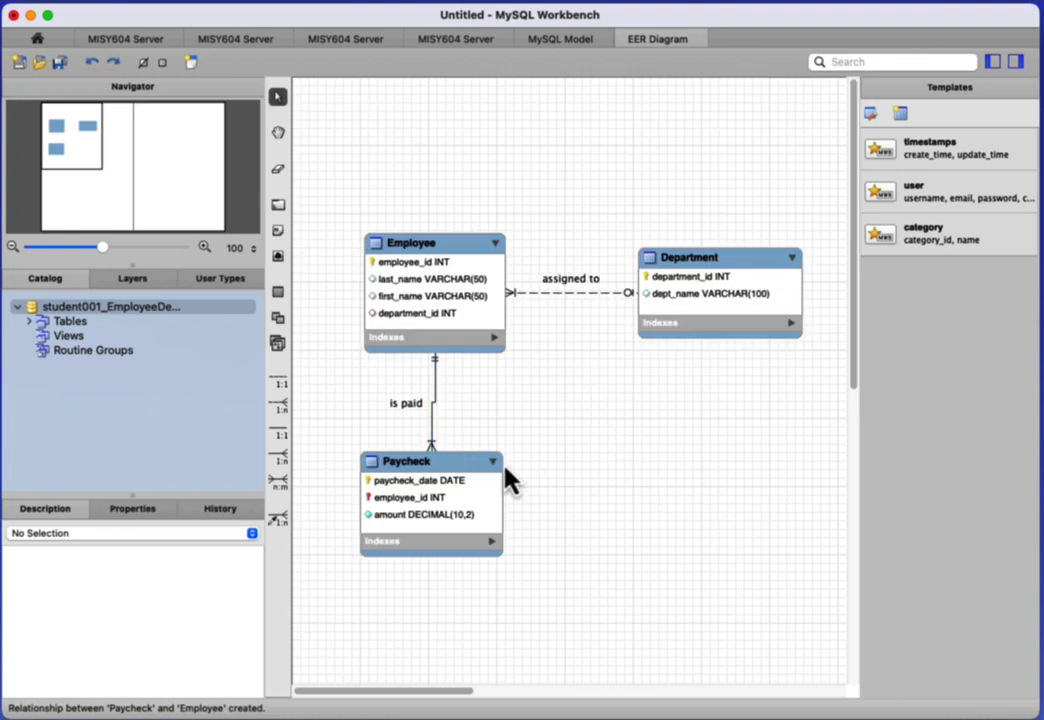
click(477, 483)
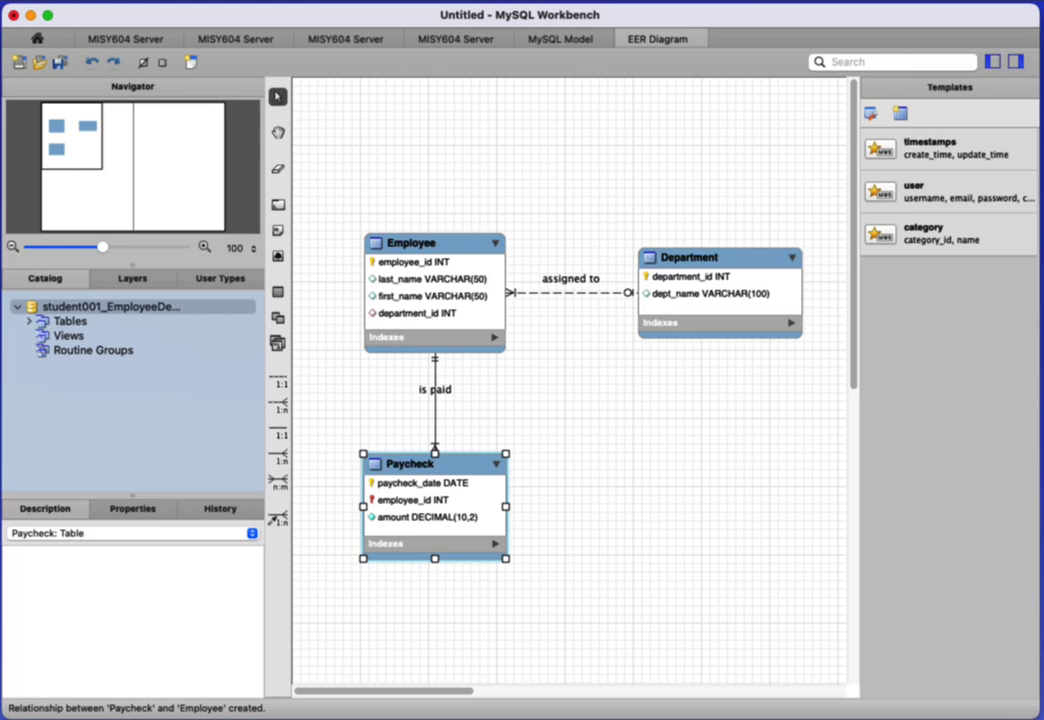
Step: Save the model as student001_EmployeeDepartment in the MySQL Resources folder
key(super+s)
drag(445, 0, 293, 121)
click(323, 277)
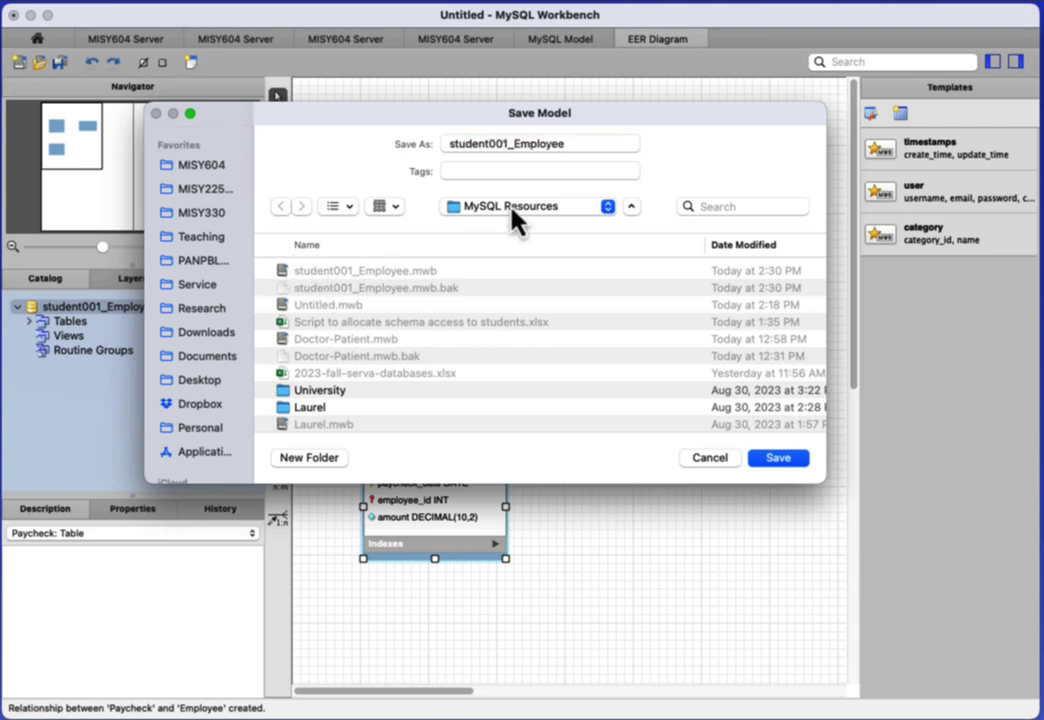
click(604, 144)
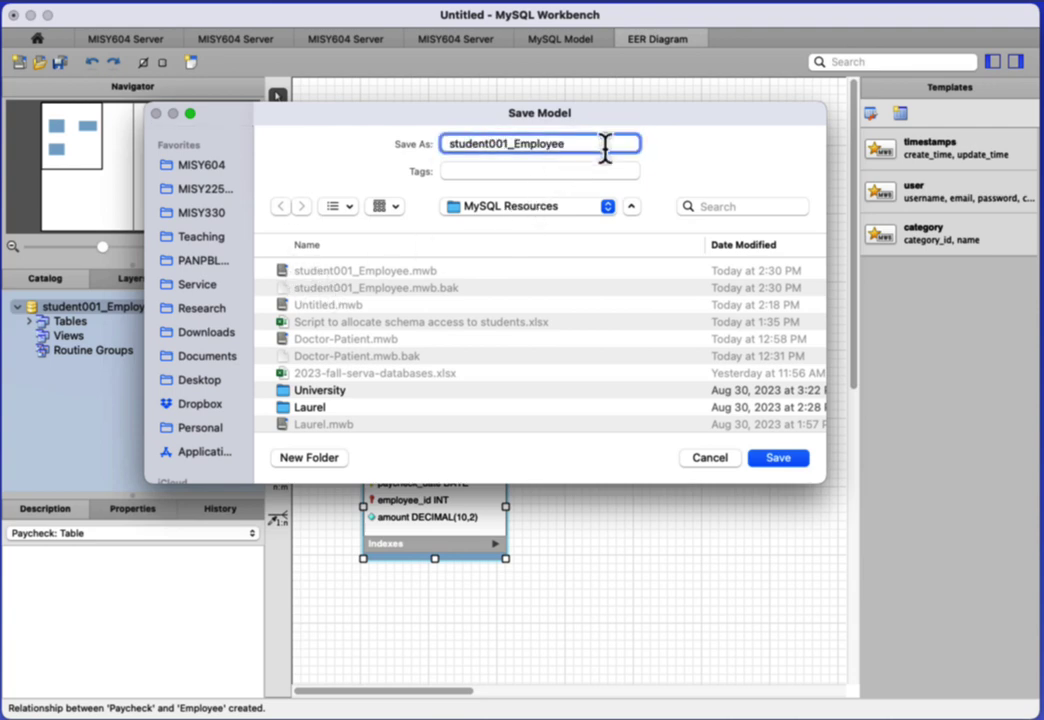
text(Department)
click(784, 458)
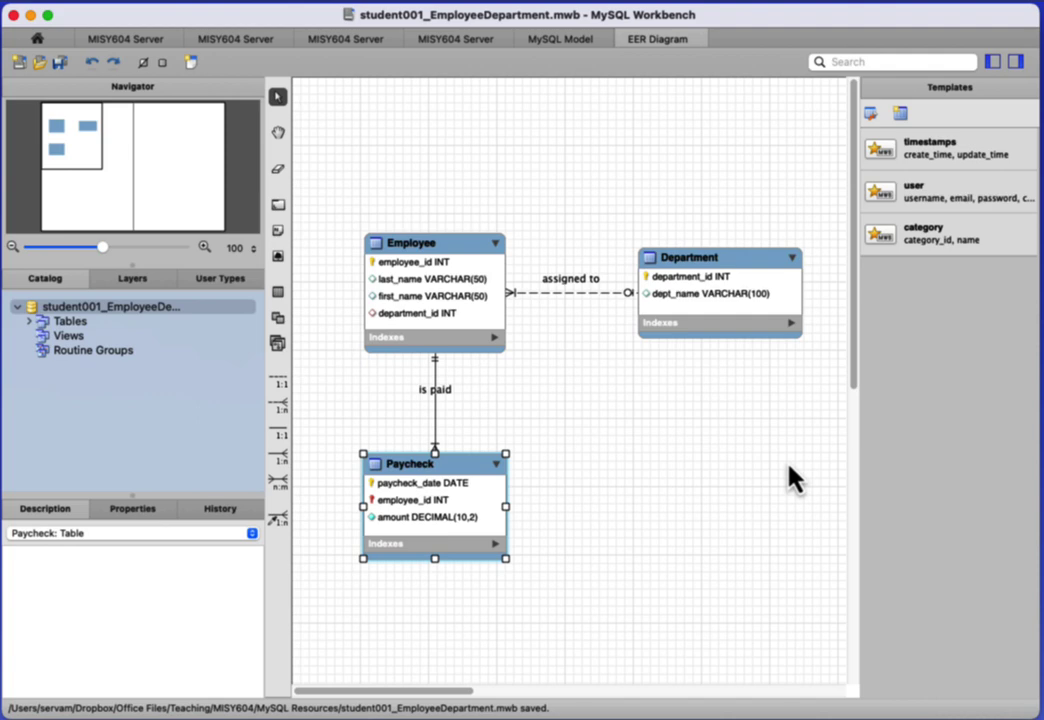
click(789, 466)
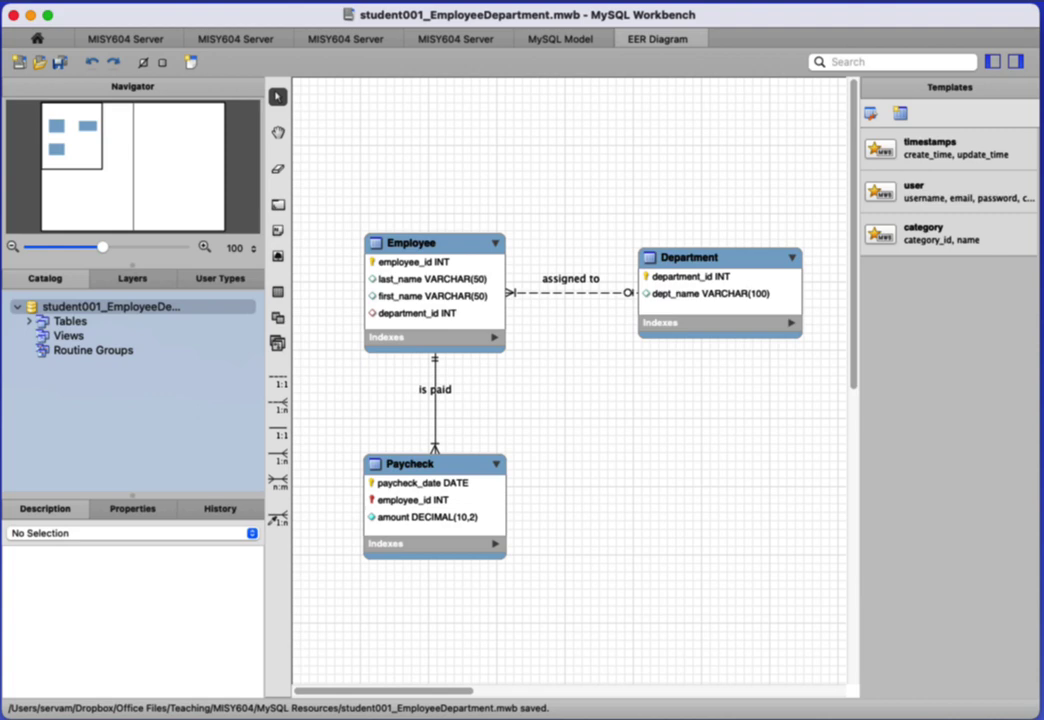
Step: Forward engineer the model's table objects to the database over the MISY604 Server connection with the default options, and close the wizard
key(super+g)
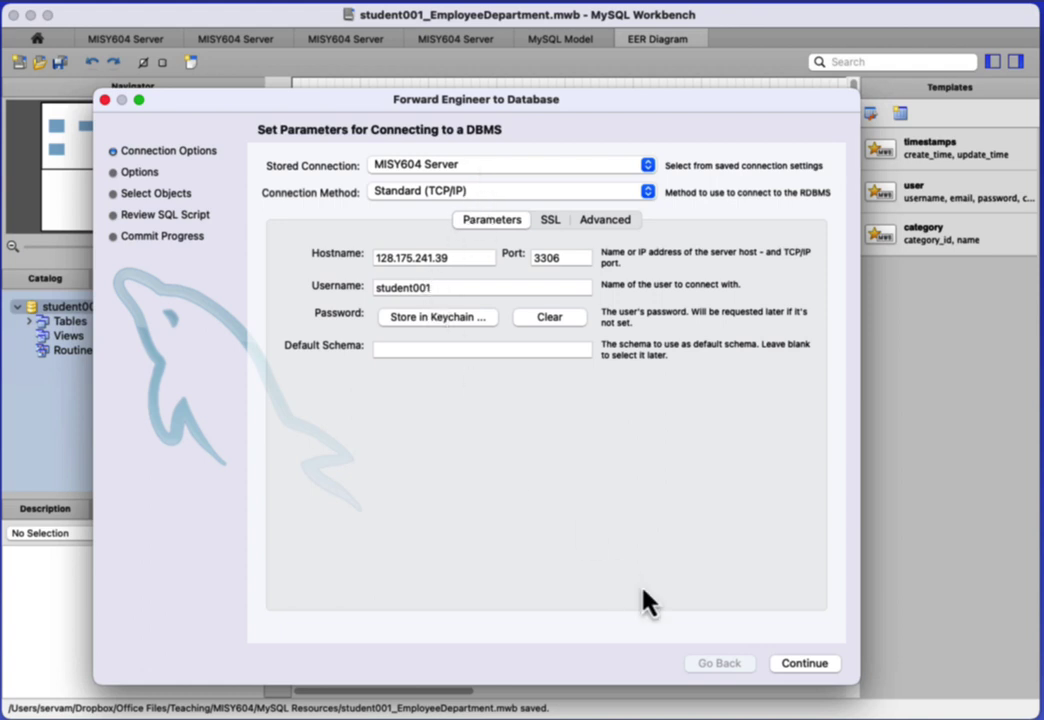
click(791, 665)
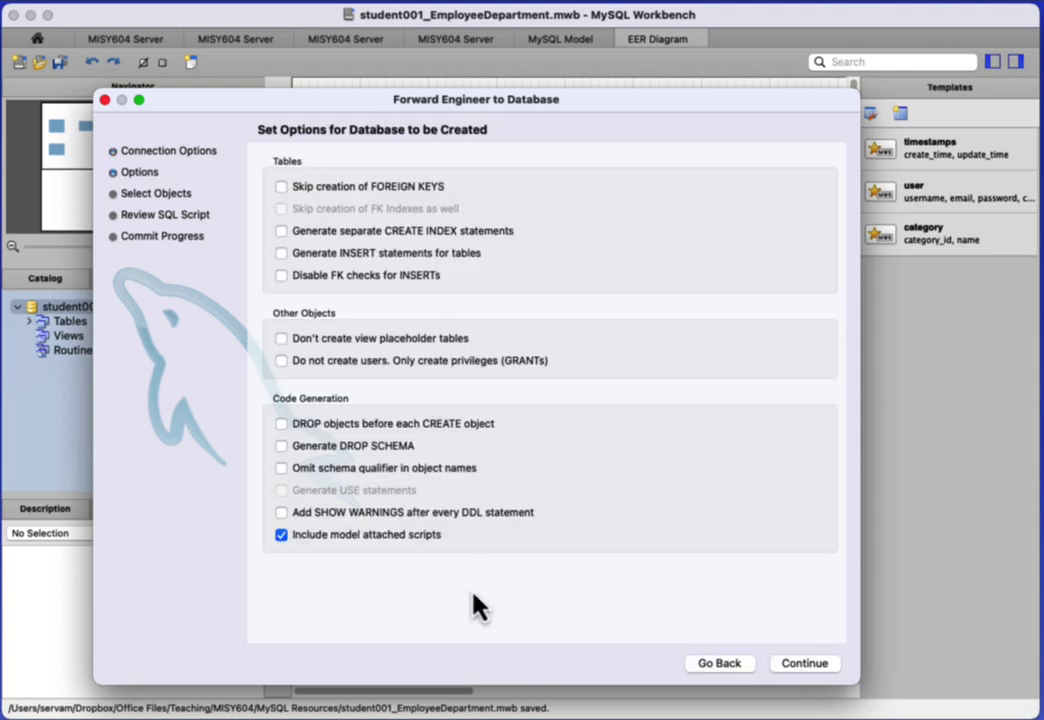
click(810, 669)
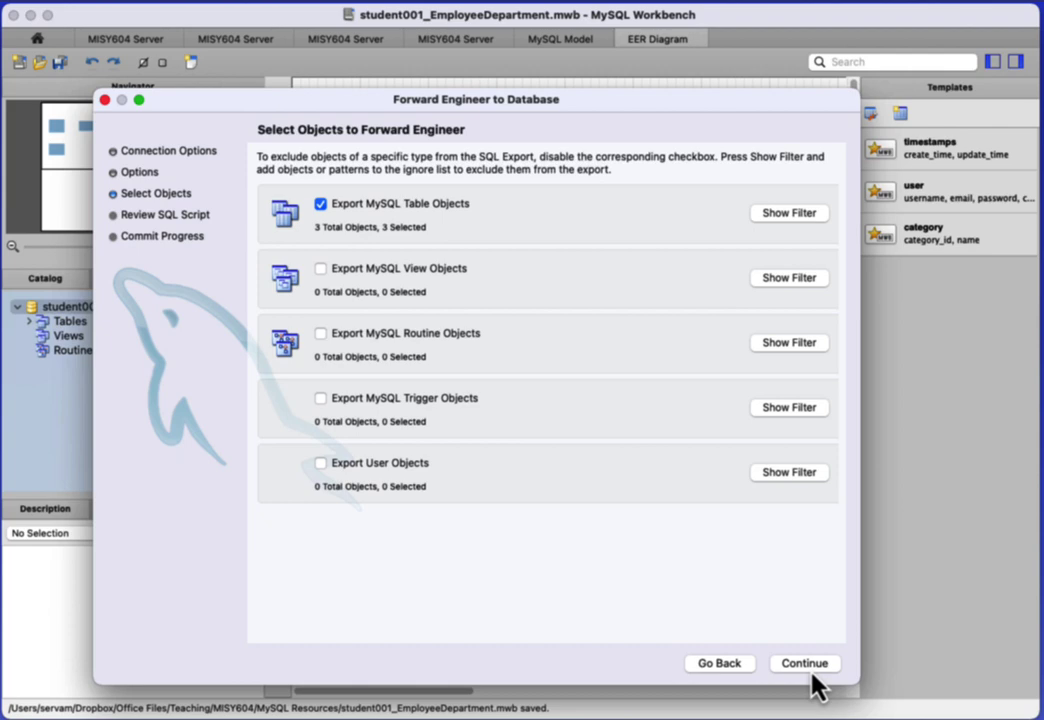
click(810, 670)
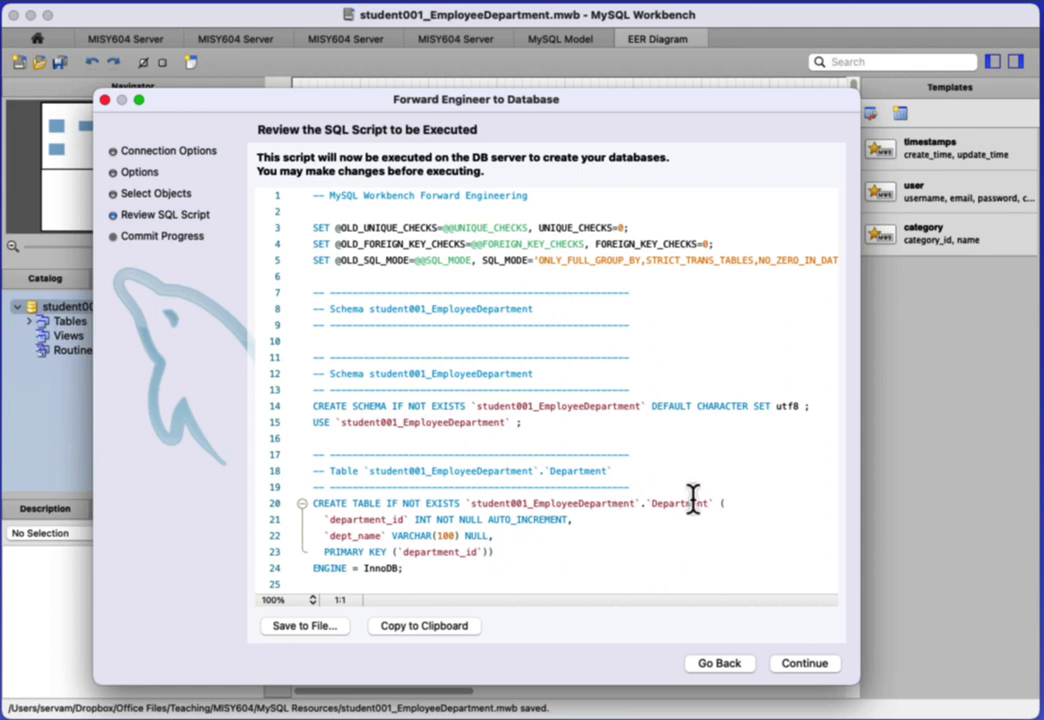
click(806, 667)
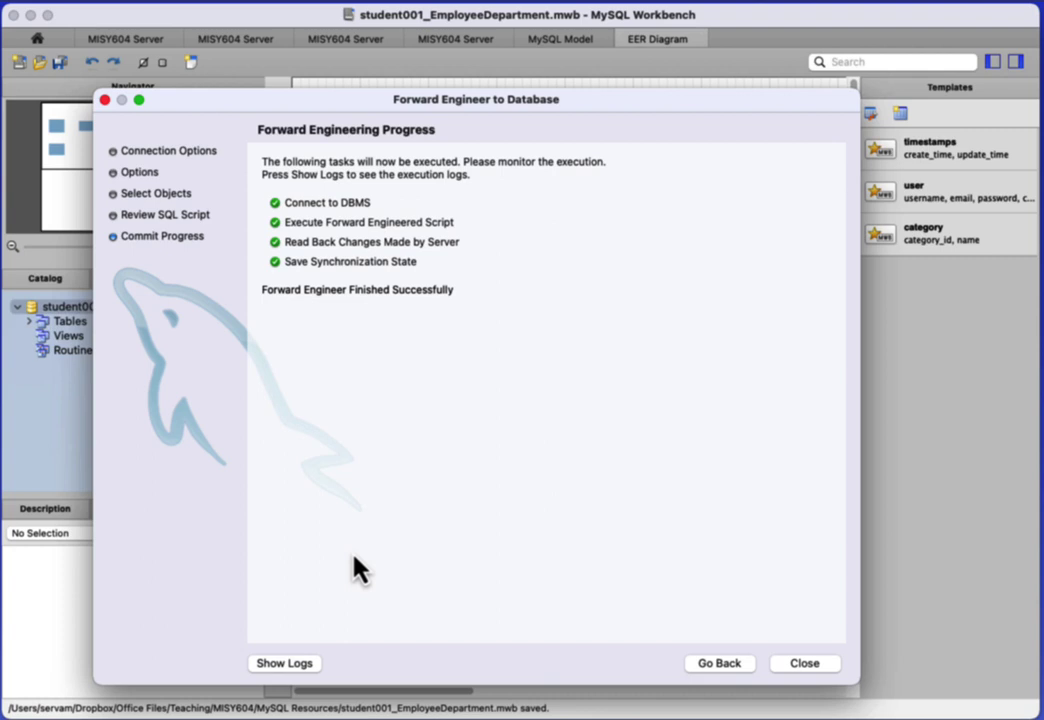
click(798, 668)
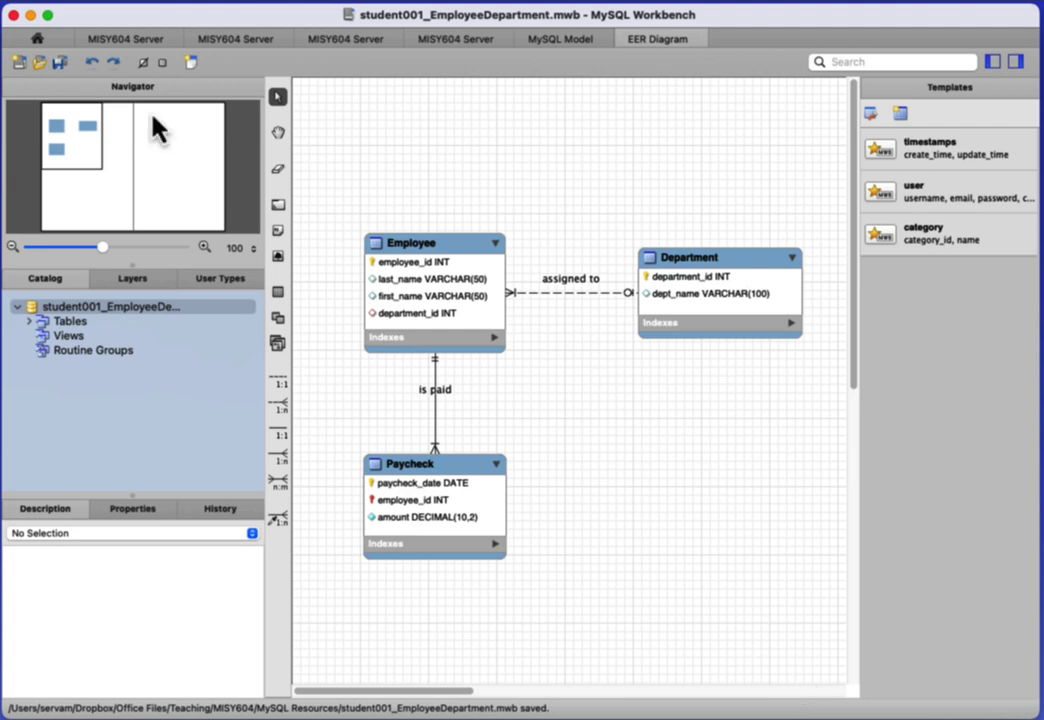
Step: Open a connection to the MISY604 Server and refresh its list of schemas
click(37, 42)
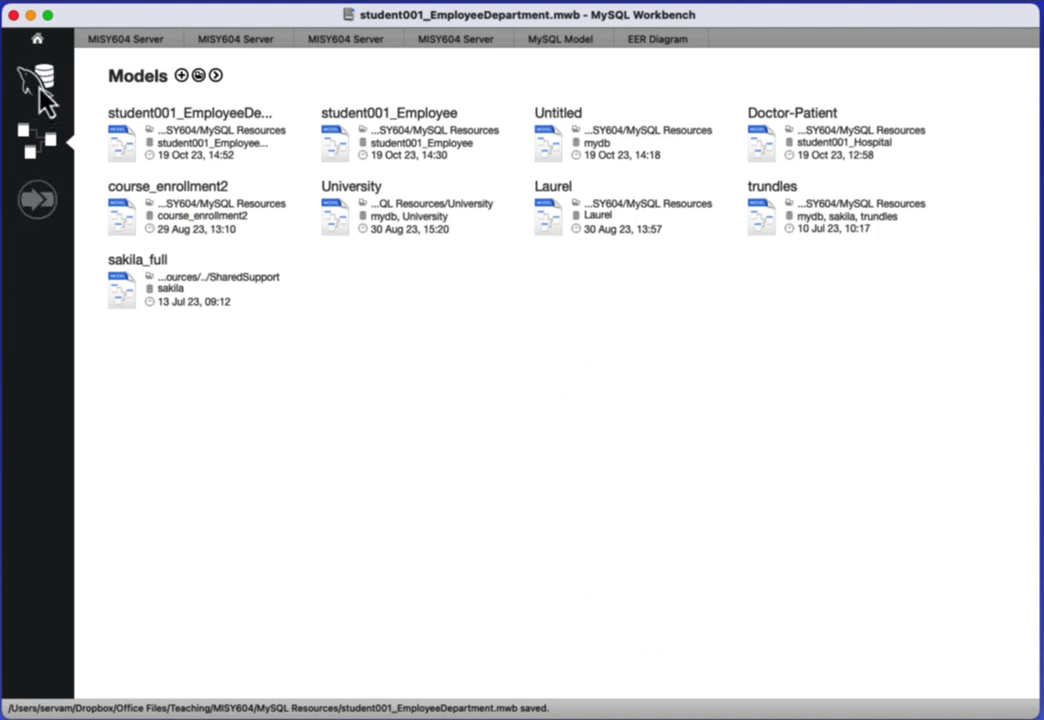
click(42, 96)
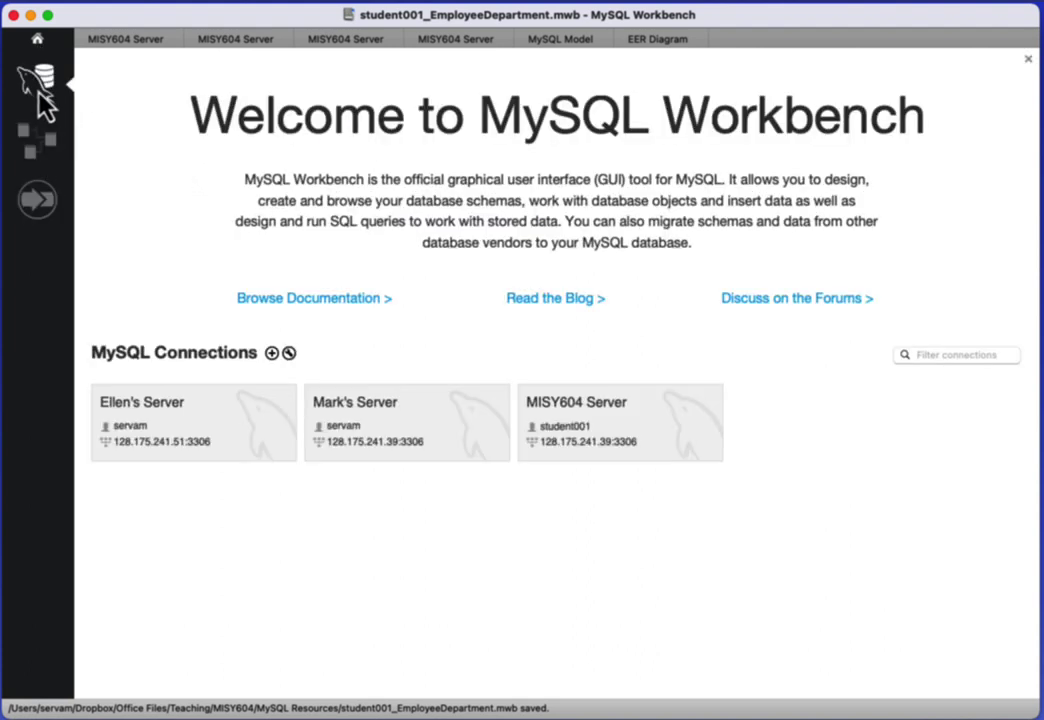
click(627, 440)
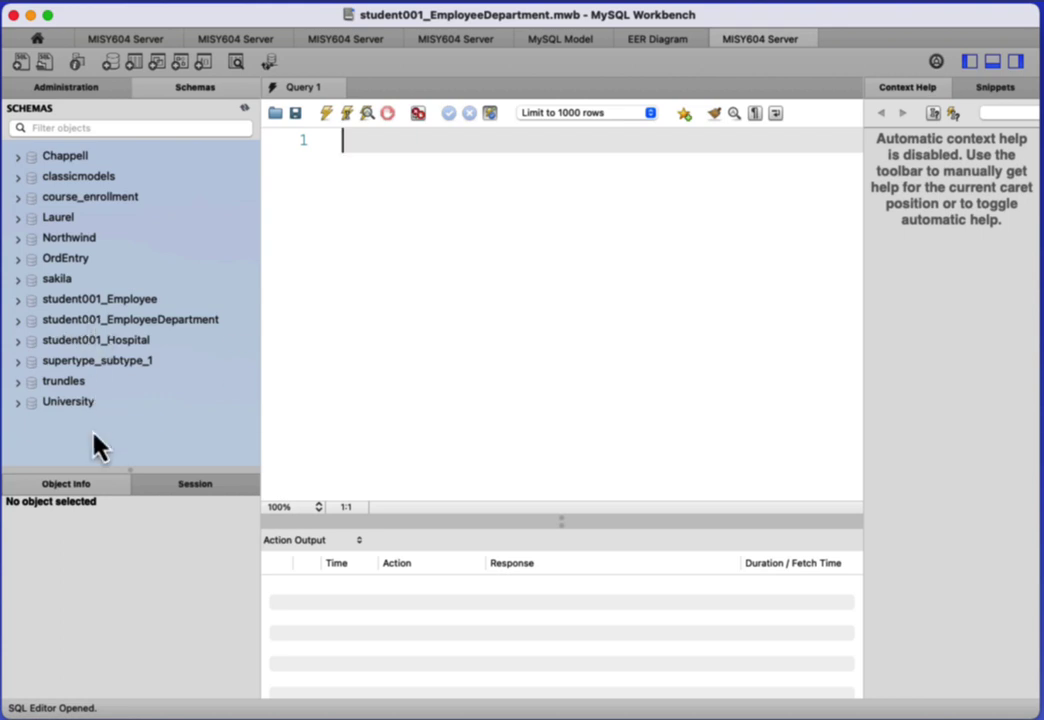
right_click(93, 455)
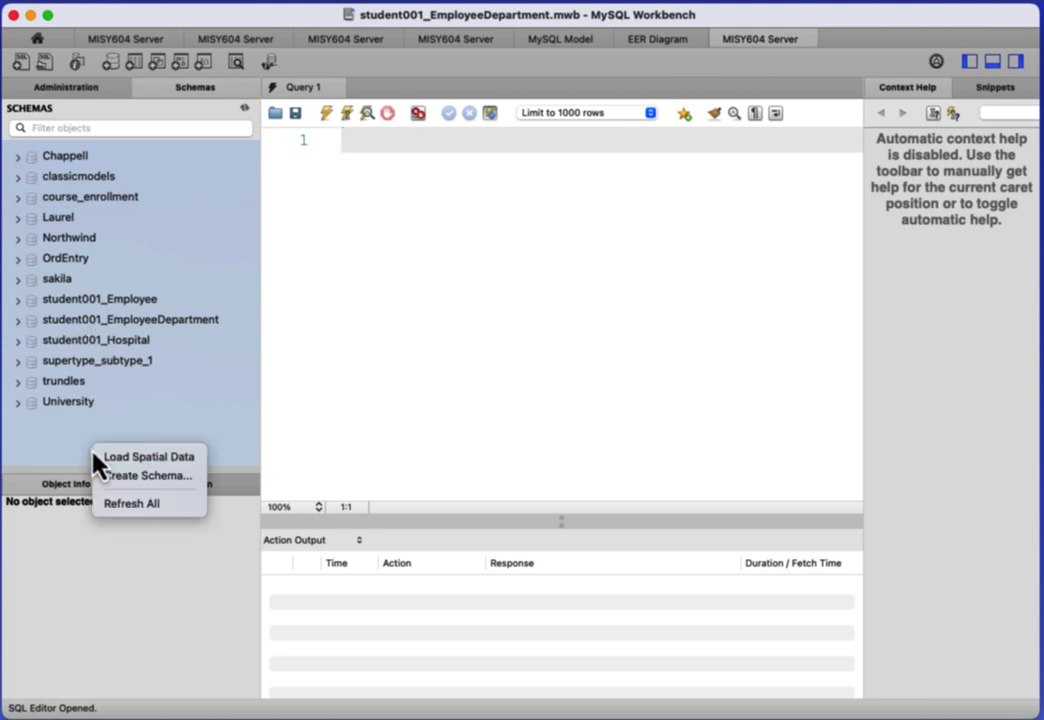
click(131, 504)
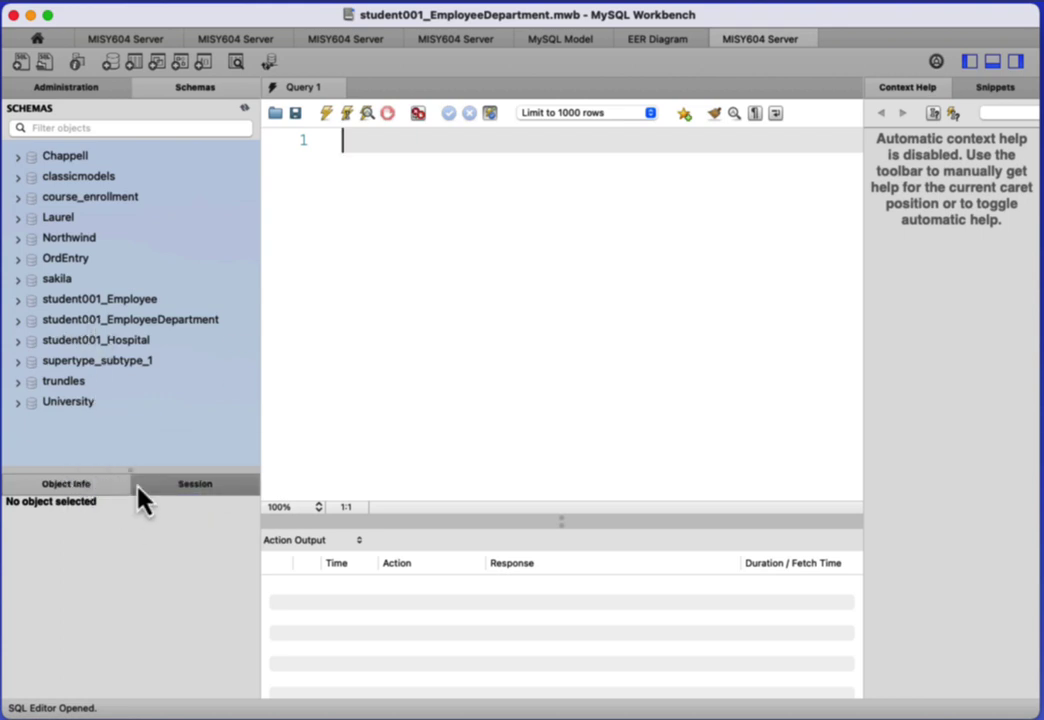
Step: Expand the student001_EmployeeDepartment schema down to its list of tables to check the forward-engineered result
click(138, 322)
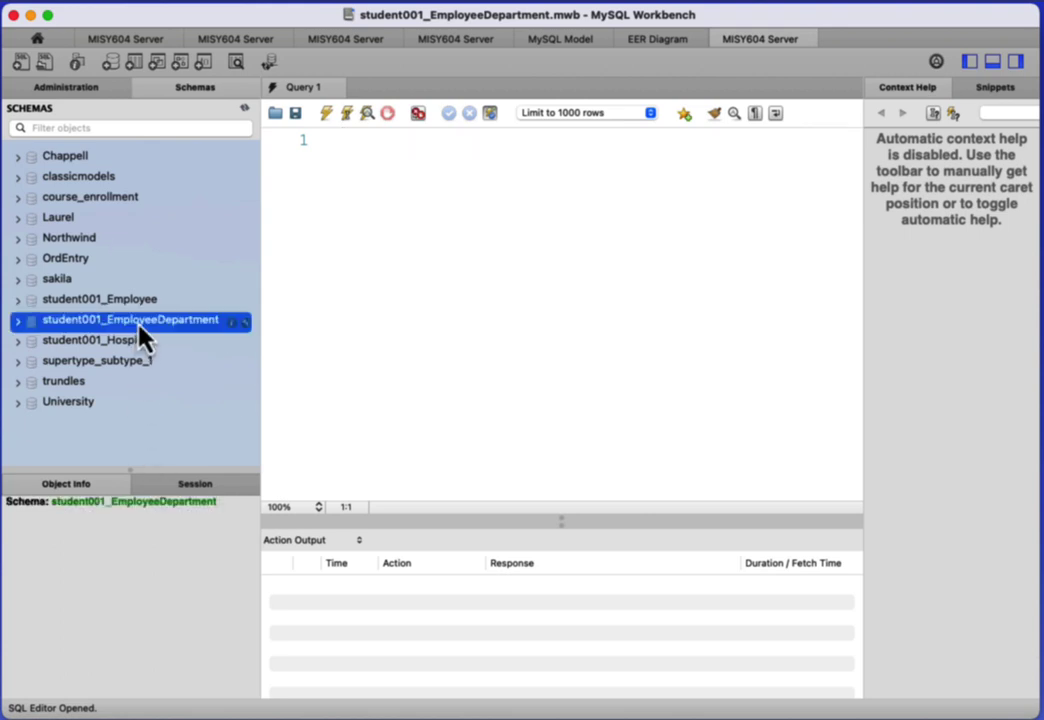
click(17, 324)
scroll(17, 334, down, 1)
click(29, 310)
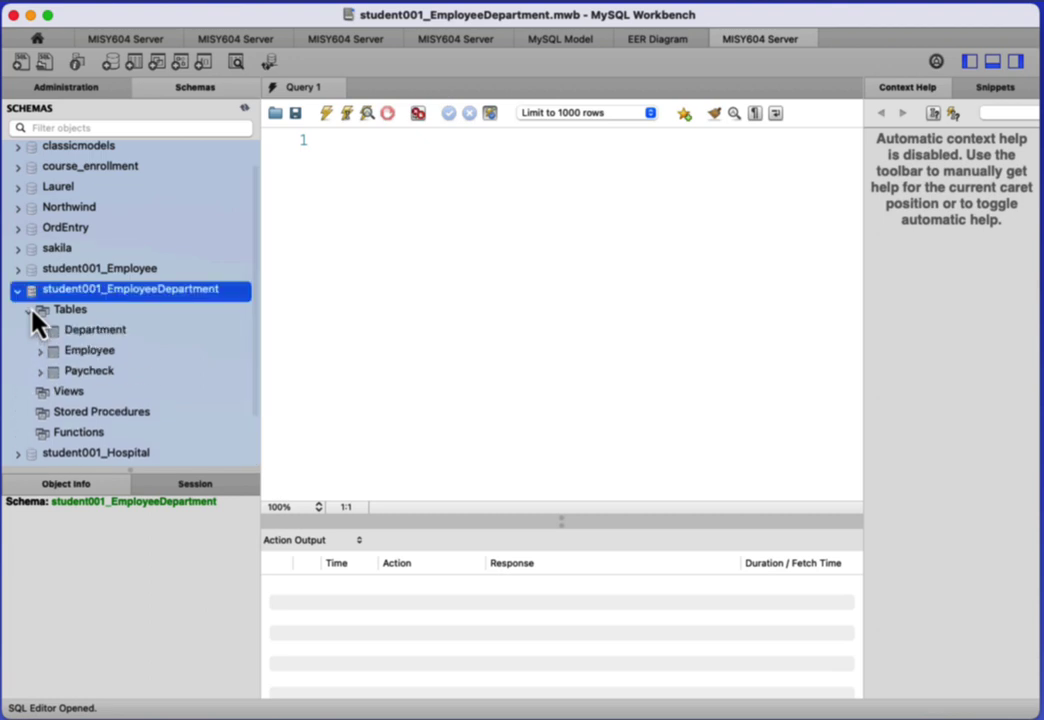